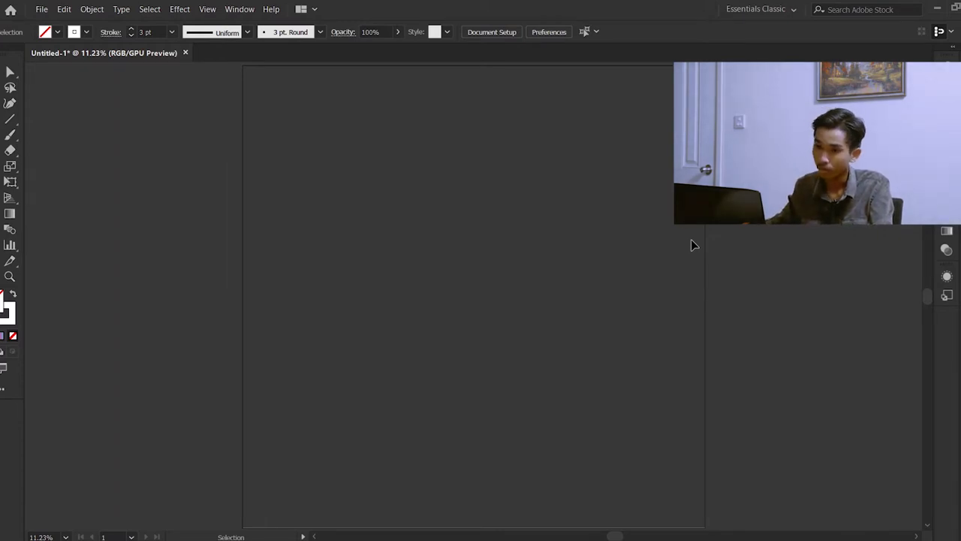
Zoom into the artboard's top-left area and draw a small circle there
key(z)
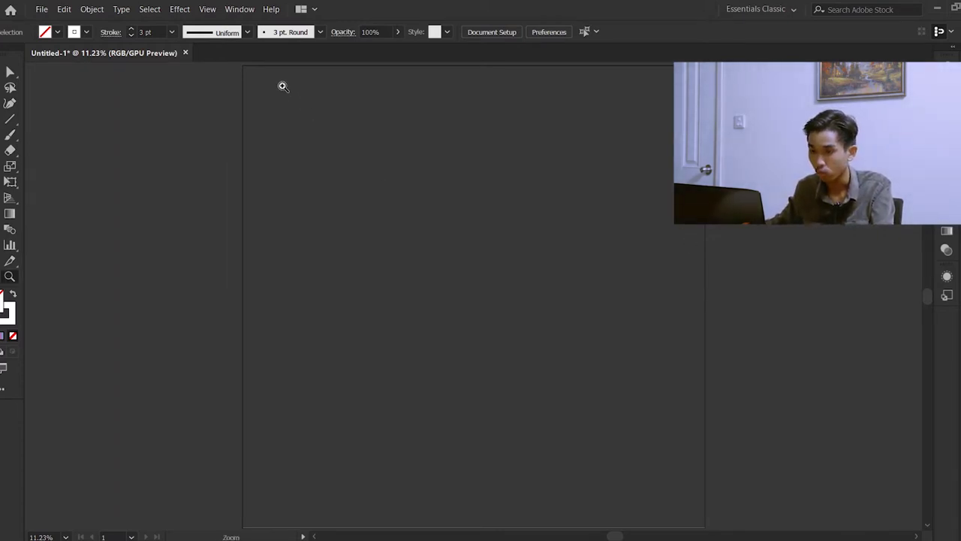
drag(332, 123, 340, 191)
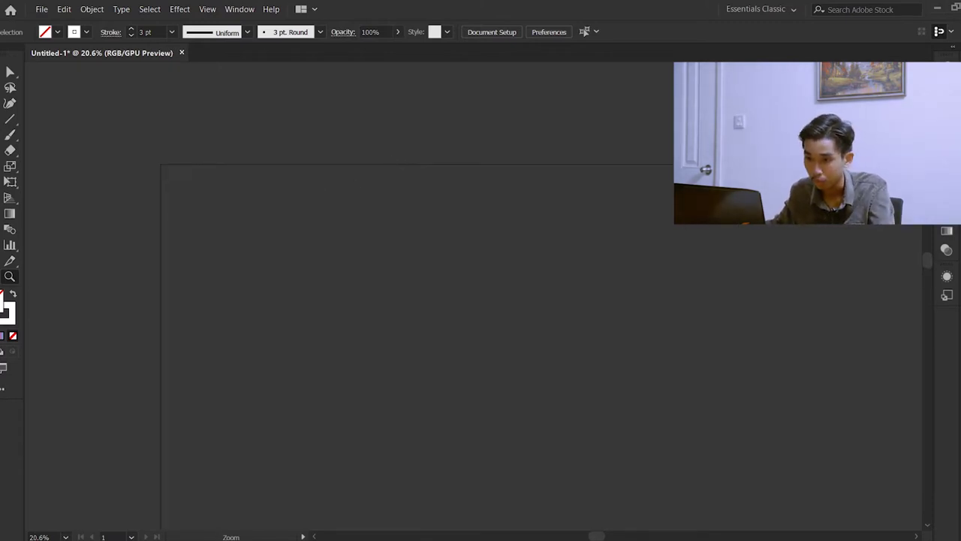
key(l)
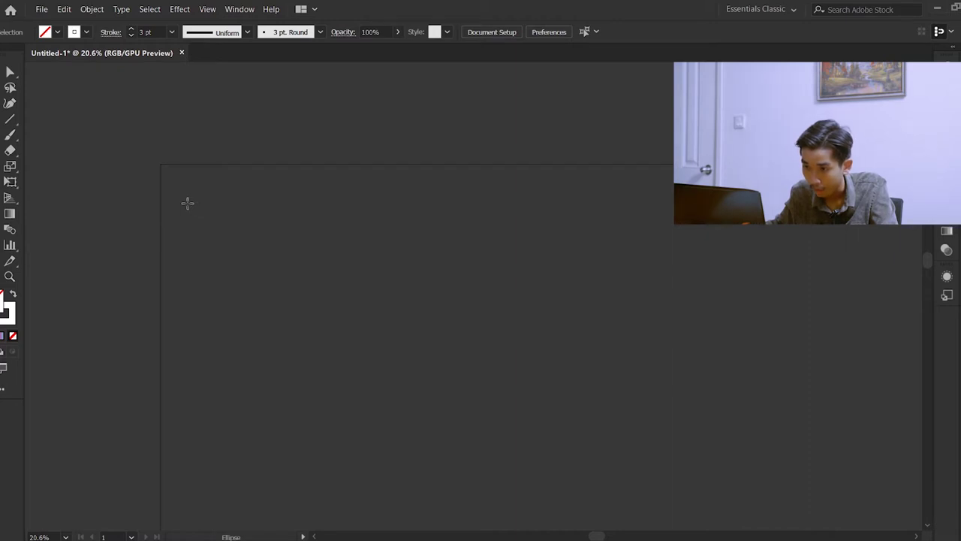
drag(188, 202, 218, 227)
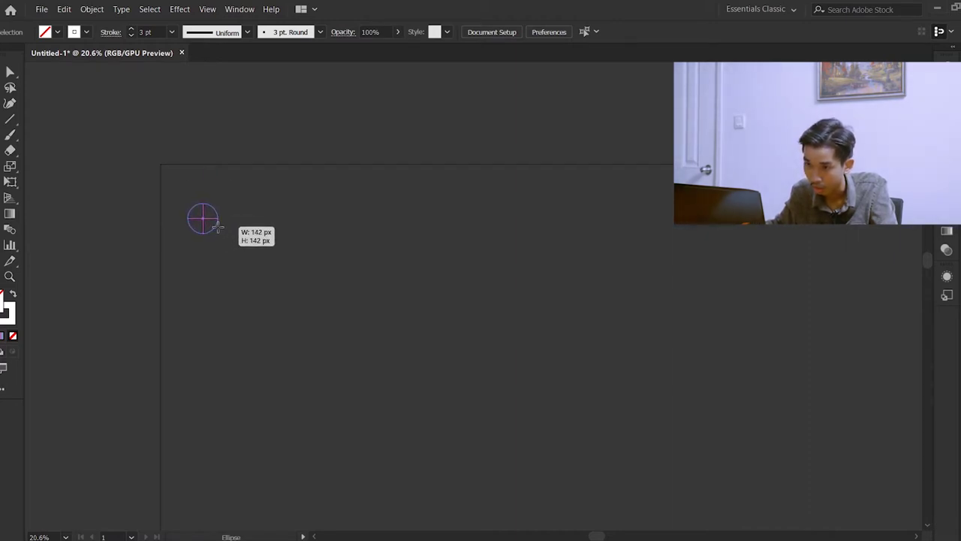
drag(218, 227, 217, 225)
Reselect the circle and start dragging a copy out beside it
key(v)
scroll(252, 223, right, 2)
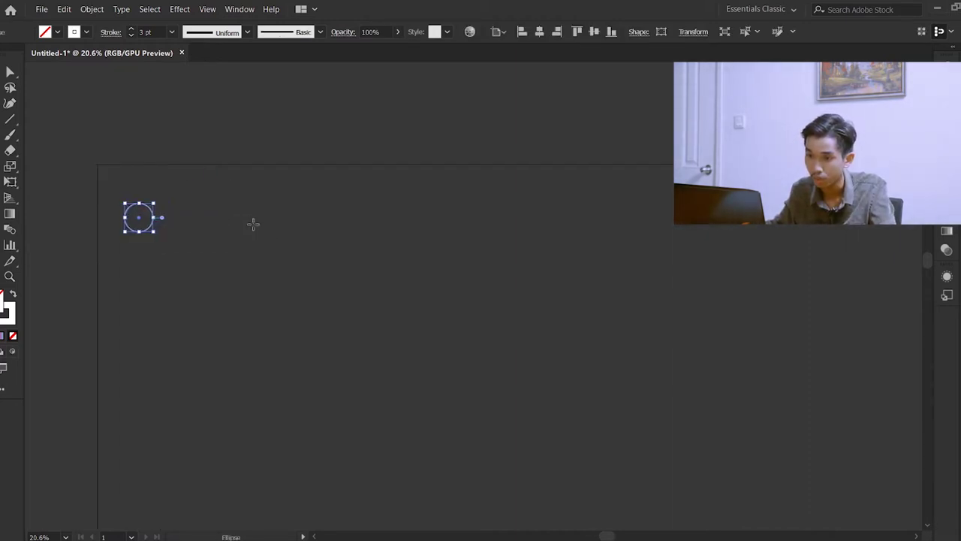
click(231, 223)
drag(154, 181, 96, 249)
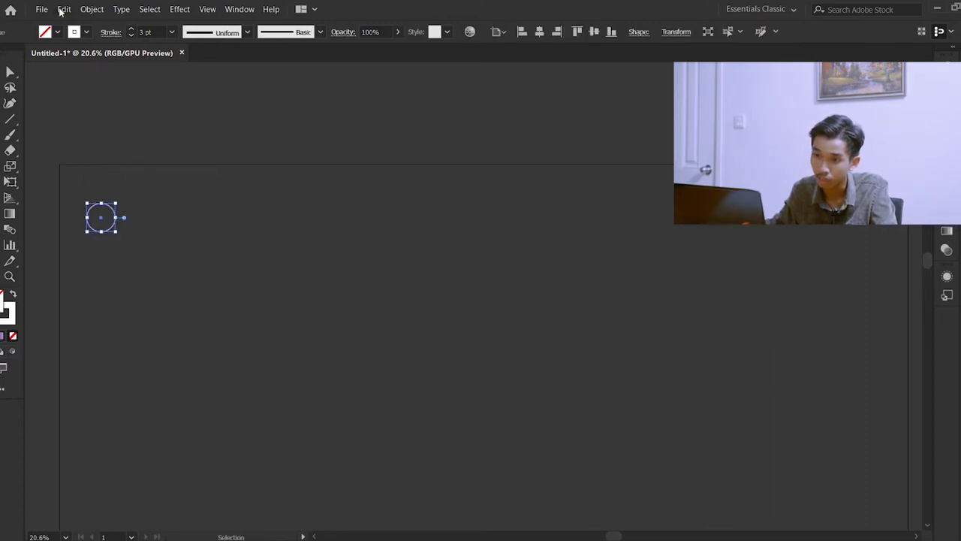
click(60, 33)
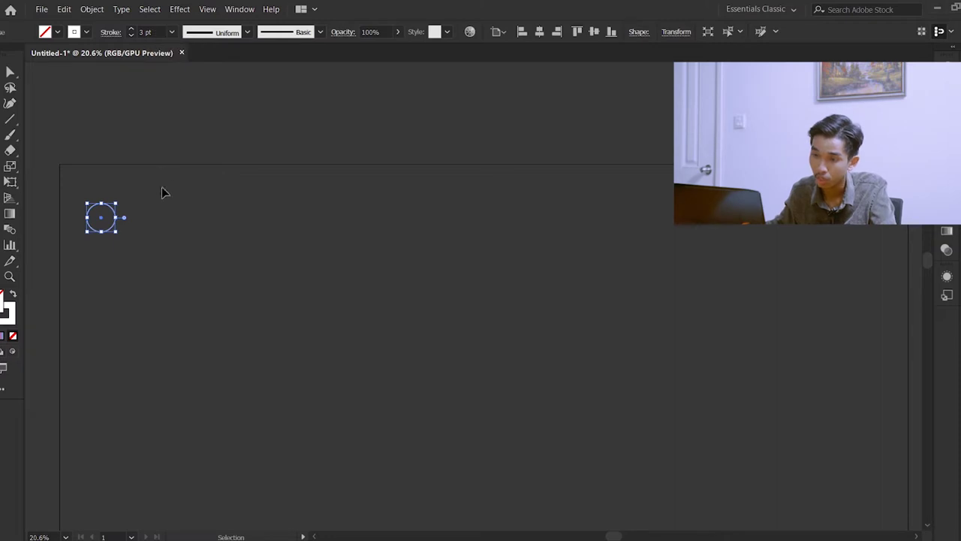
click(150, 244)
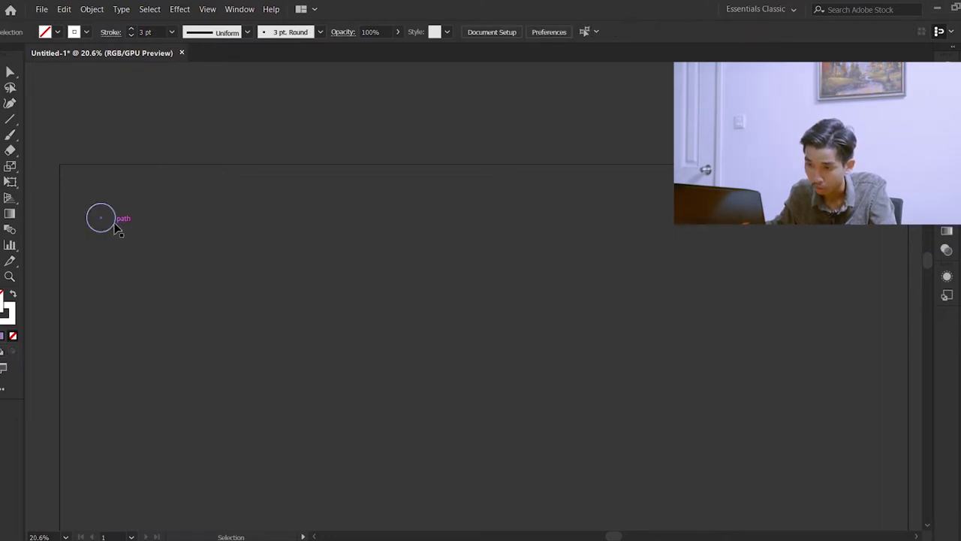
drag(115, 226, 143, 224)
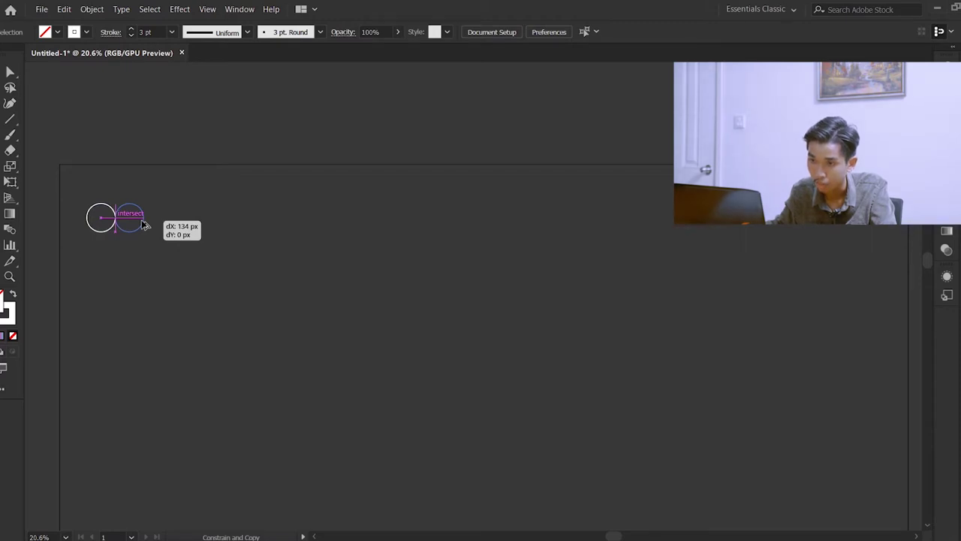
Place the copy beside the original and repeat it with Ctrl+D into a touching row
click(182, 219)
scroll(182, 219, right, 1)
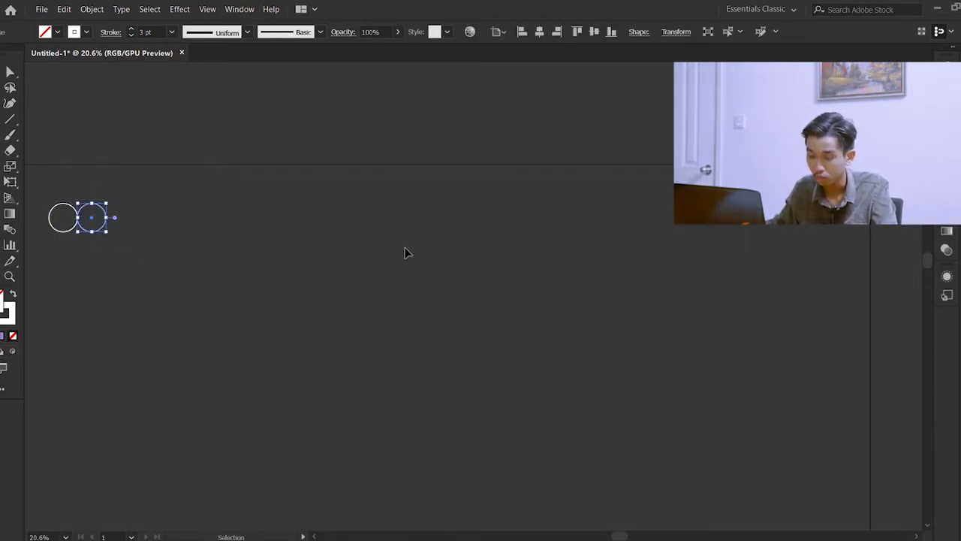
key(a)
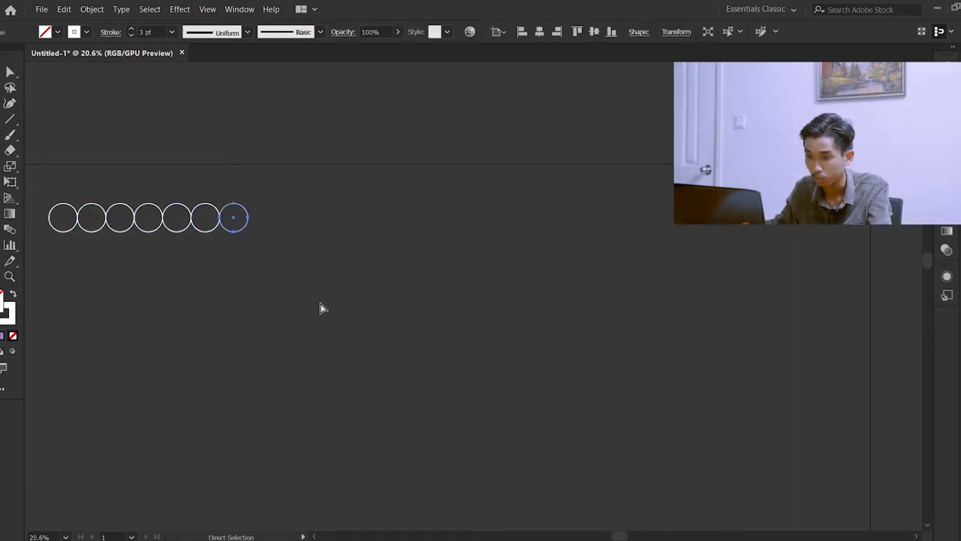
key(ctrl+d)
key(ctrl+d)
key(ctrl+d)
key(ctrl+d)
key(ctrl+d)
key(ctrl+d)
key(ctrl+d)
key(ctrl+d)
key(ctrl+d)
key(ctrl+d)
key(ctrl+d)
key(ctrl+d)
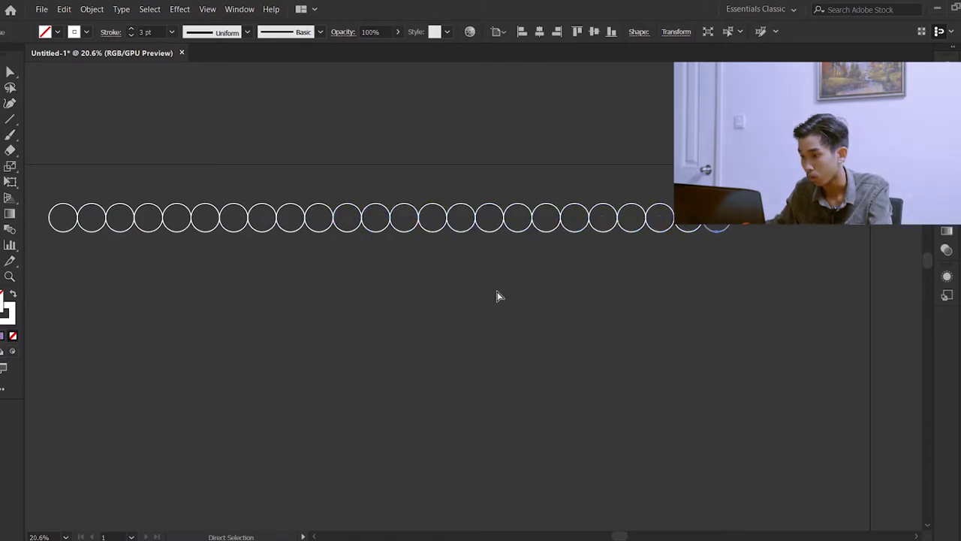
key(ctrl+d)
key(ctrl+d)
key(v)
click(557, 304)
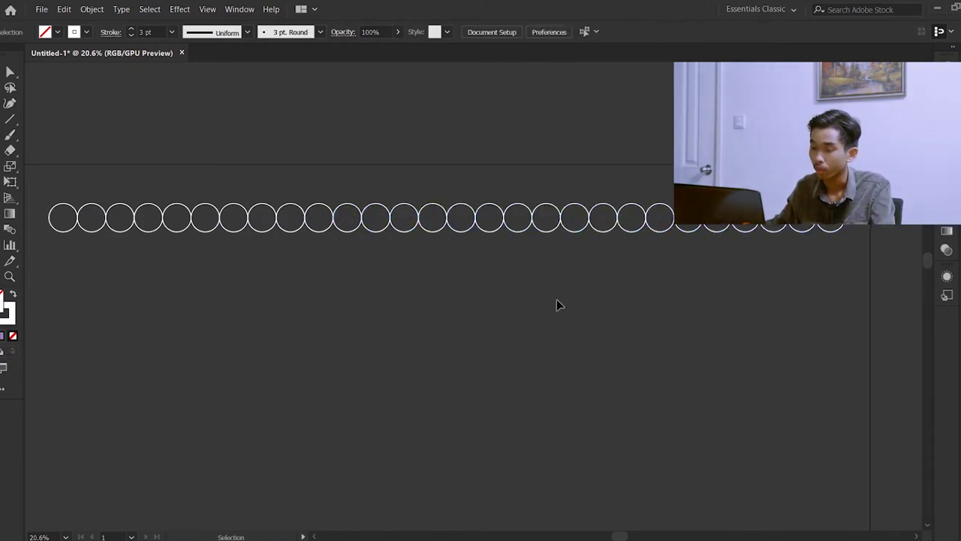
key(v)
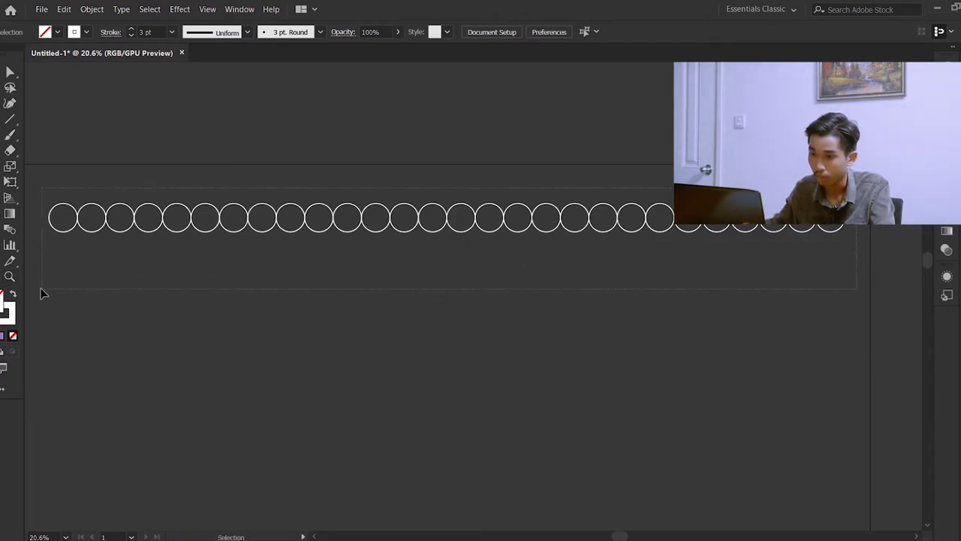
Alt-drag a copy of the row down and half a circle left
drag(41, 293, 42, 293)
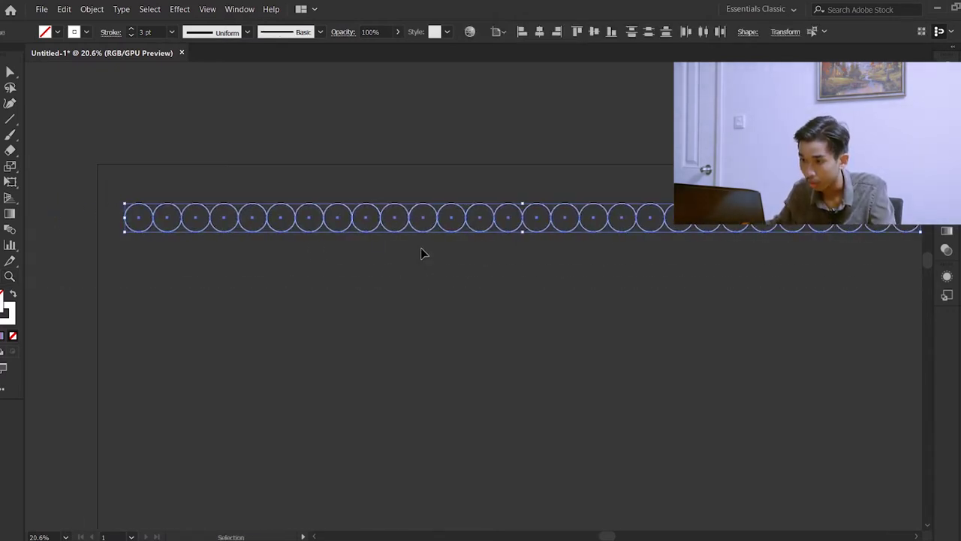
key(z)
click(435, 229)
key(v)
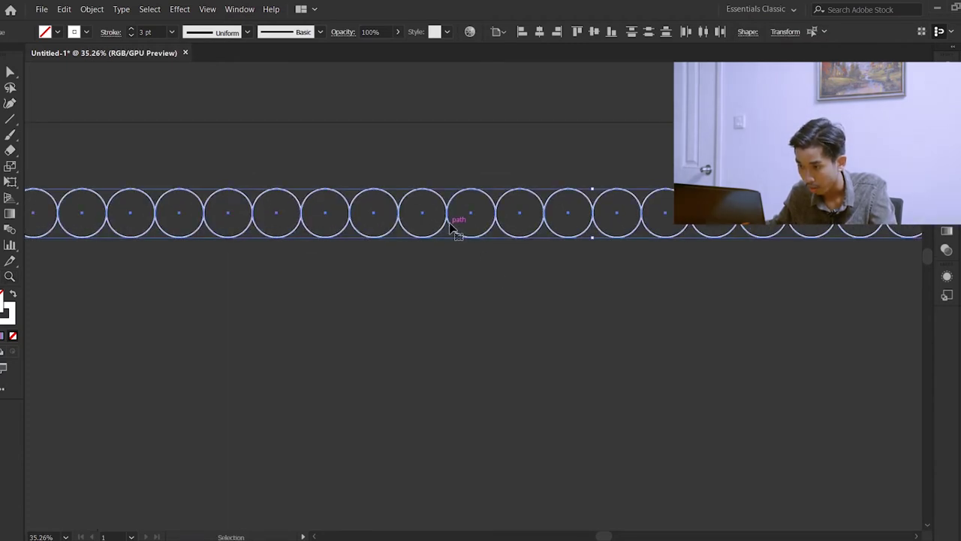
mouse_move(453, 227)
mouse_down()
mouse_move(451, 290)
mouse_move(427, 273)
mouse_move(452, 275)
mouse_move(424, 270)
mouse_up()
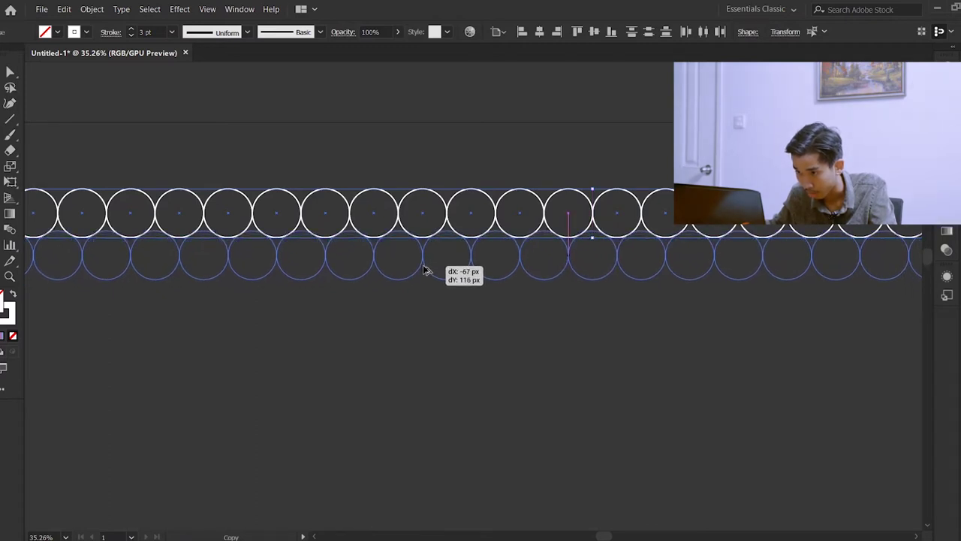
drag(425, 271, 425, 272)
click(461, 305)
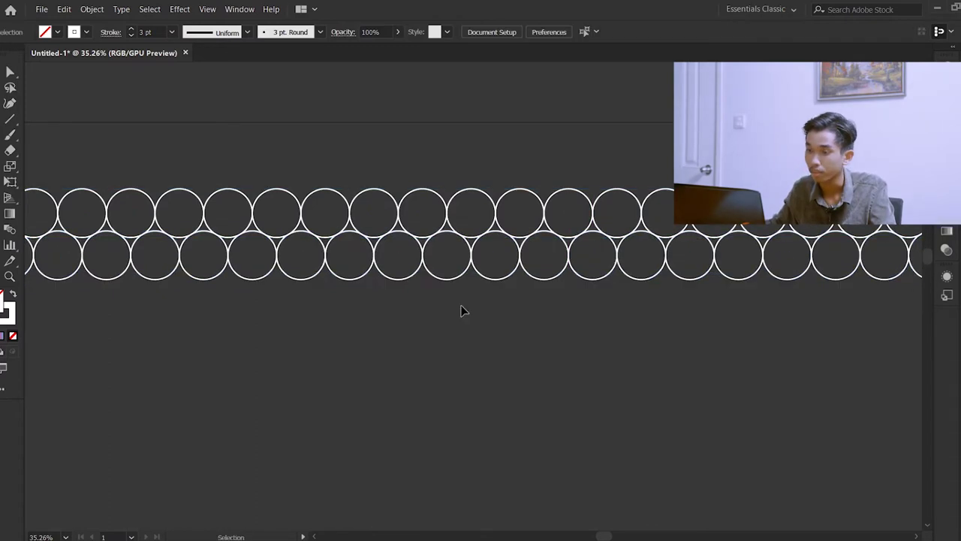
Zoom back out and select all circles in both rows
key(z)
alt+scroll(381, 270, down, 2)
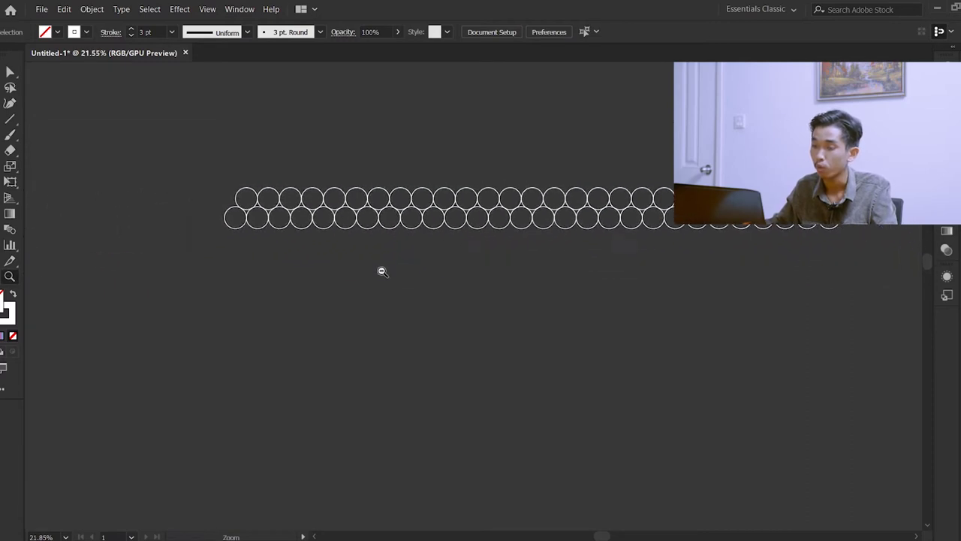
alt+scroll(358, 288, down, 2)
alt+scroll(446, 295, up, 2)
scroll(475, 265, right, 3)
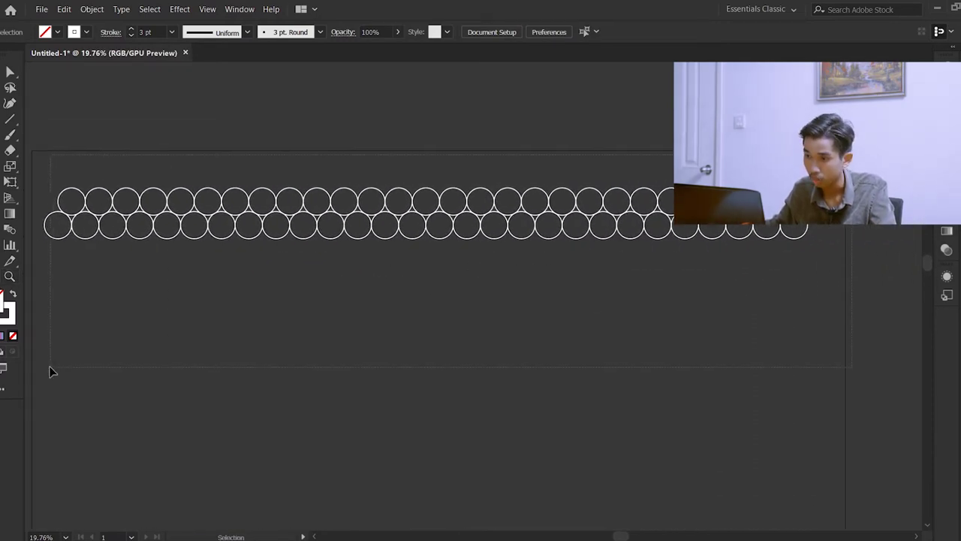
key(ctrl+a)
key(z)
scroll(478, 269, up, 1)
Duplicate both interlocking rows straight down as a pair, making four rows
click(478, 268)
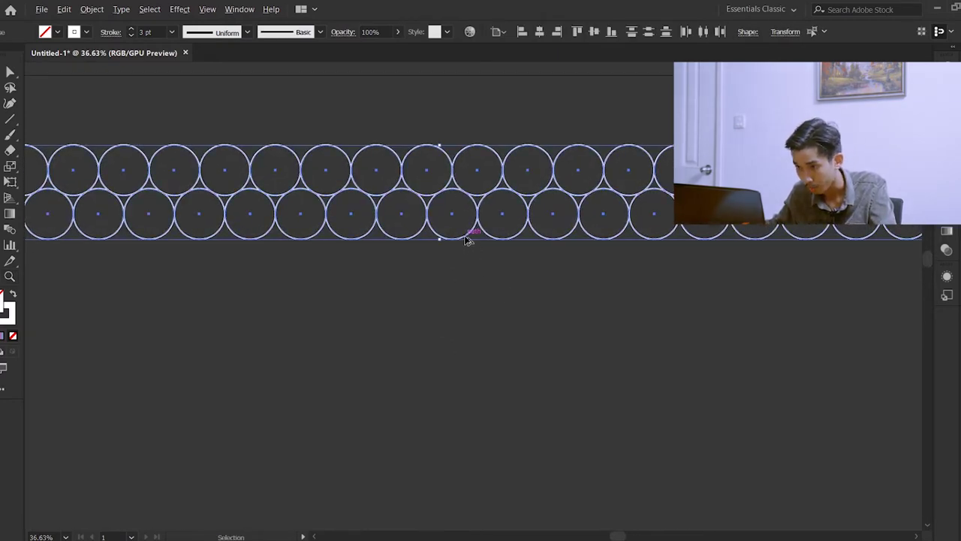
drag(465, 240, 455, 327)
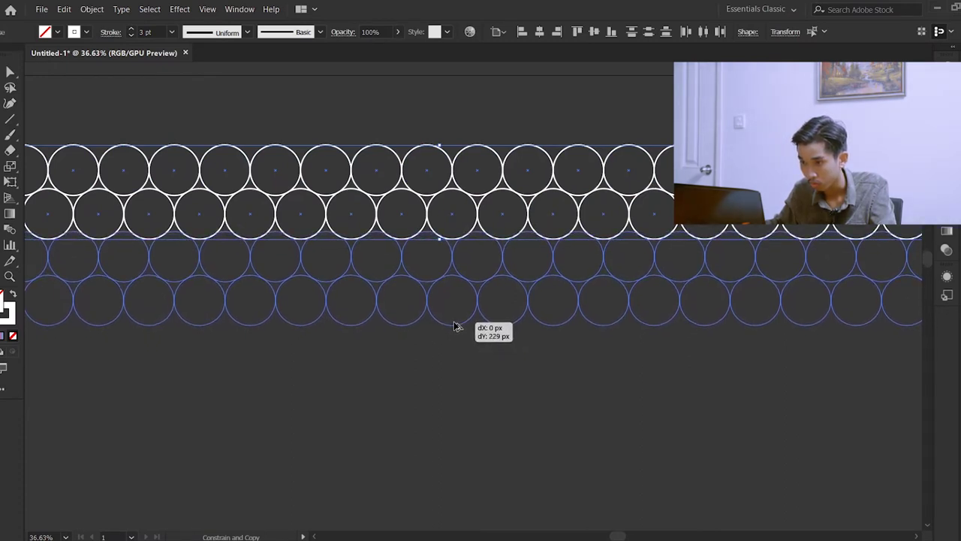
drag(456, 327, 456, 326)
click(465, 372)
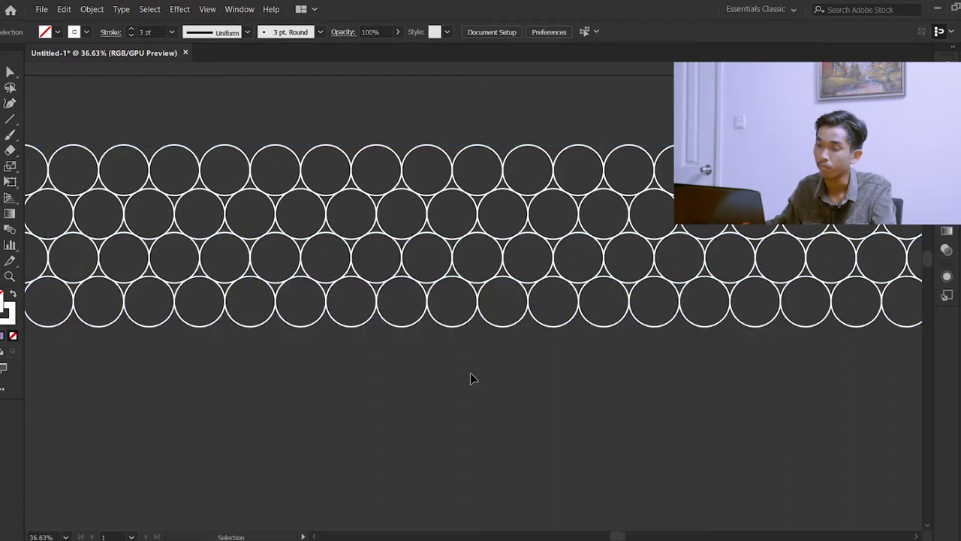
scroll(471, 372, left, 1)
Zoom out and direct-select the bottom two rows of circles
key(z)
drag(491, 236, 350, 354)
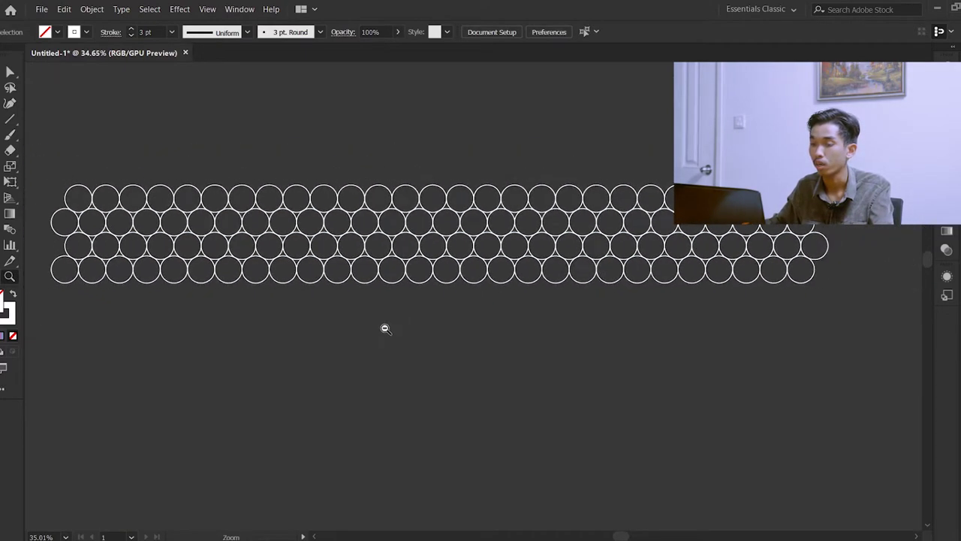
key(v)
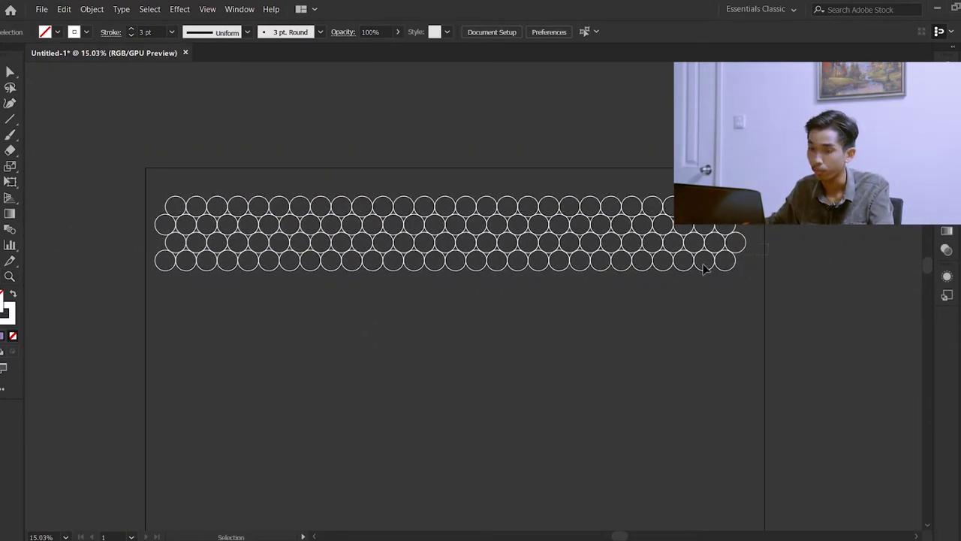
key(a)
drag(130, 339, 172, 248)
scroll(428, 343, down, 1)
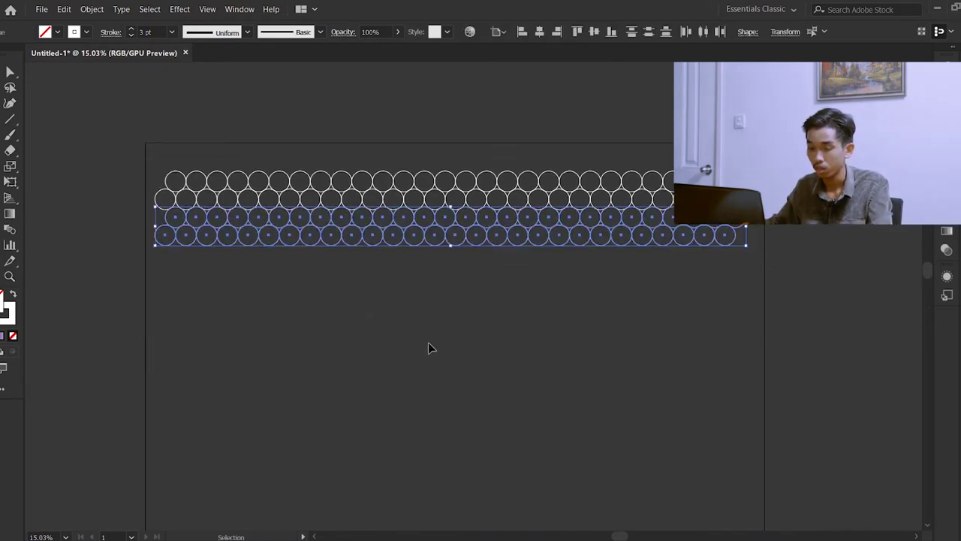
scroll(432, 347, right, 1)
Repeat the downward copy five times with Ctrl+D until the artboard is filled
key(ctrl+d)
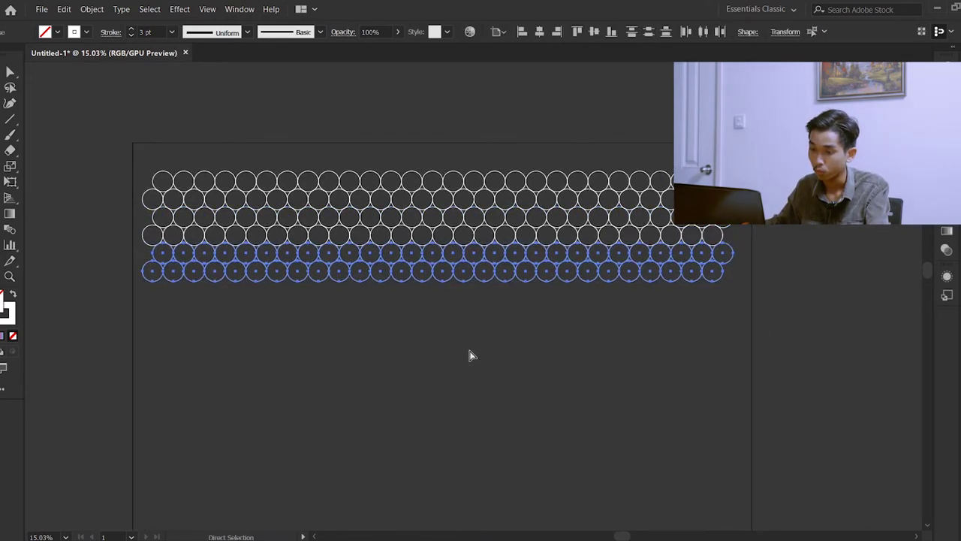
key(ctrl+d)
key(ctrl+d)
key(ctrl+d)
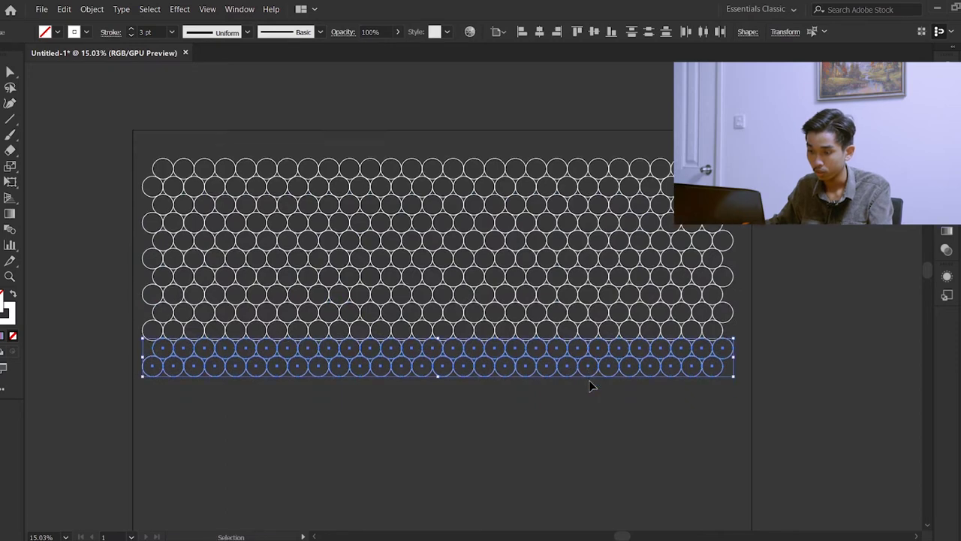
scroll(578, 382, down, 4)
key(ctrl+d)
key(ctrl+d)
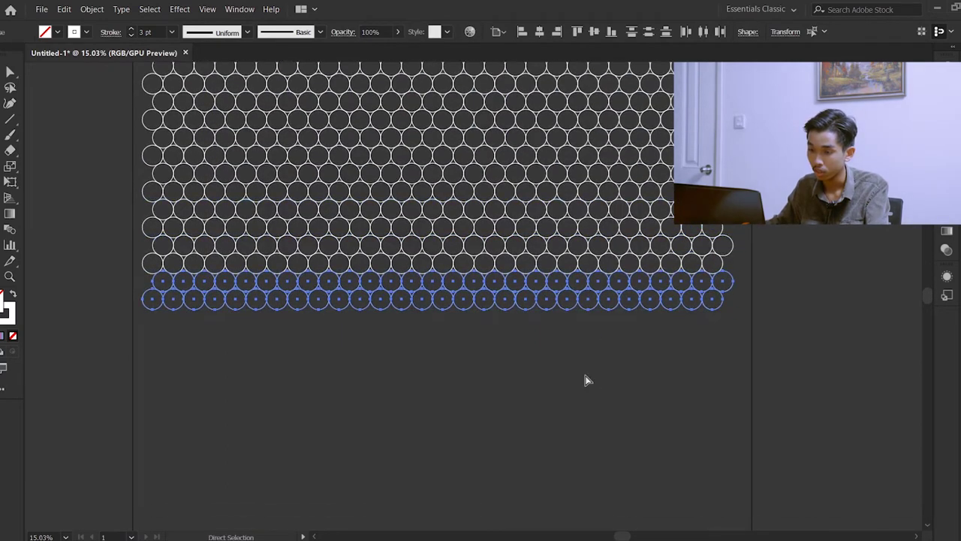
key(ctrl+d)
key(ctrl+d)
key(ctrl+d)
key(ctrl+d)
key(ctrl+d)
key(ctrl+d)
key(ctrl+d)
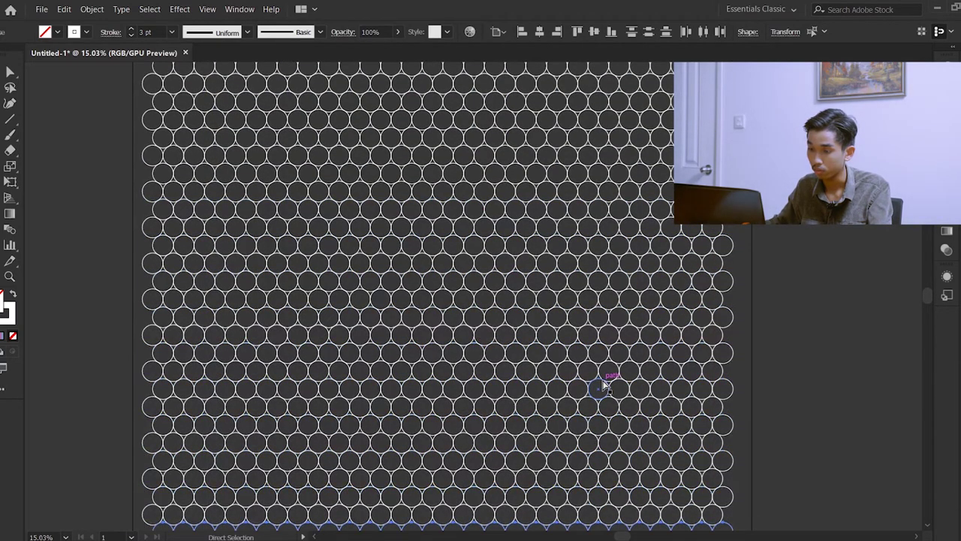
scroll(604, 385, down, 2)
key(ctrl+d)
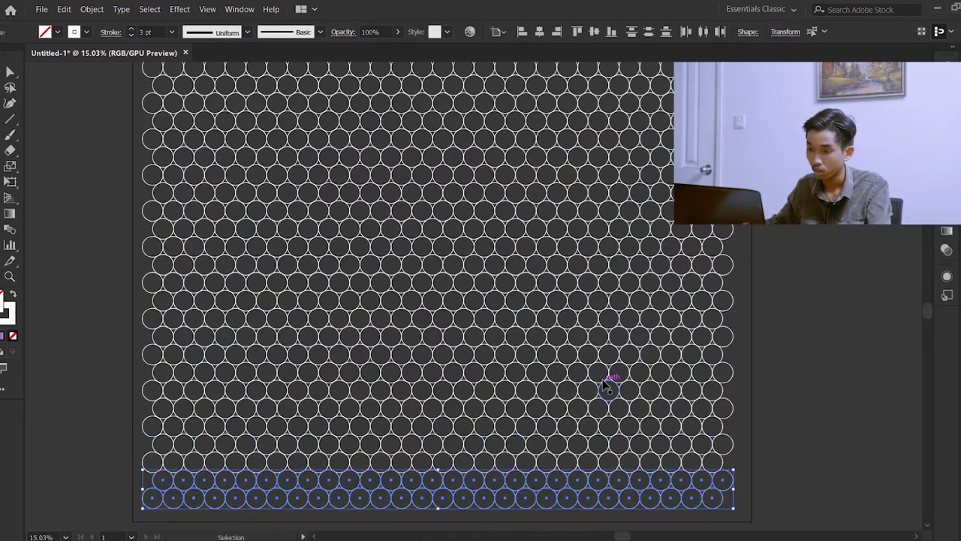
key(z)
alt+click(435, 265)
key(v)
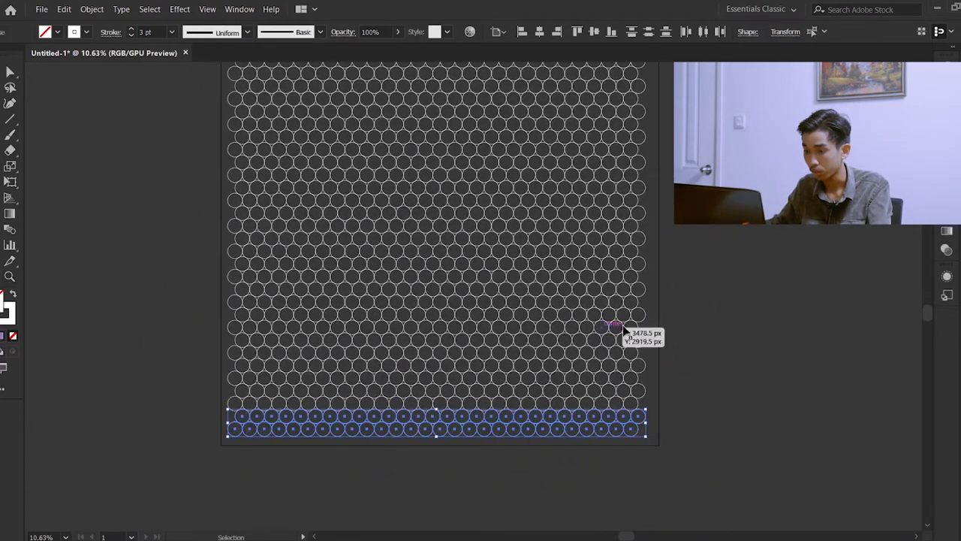
click(717, 324)
scroll(673, 275, up, 2)
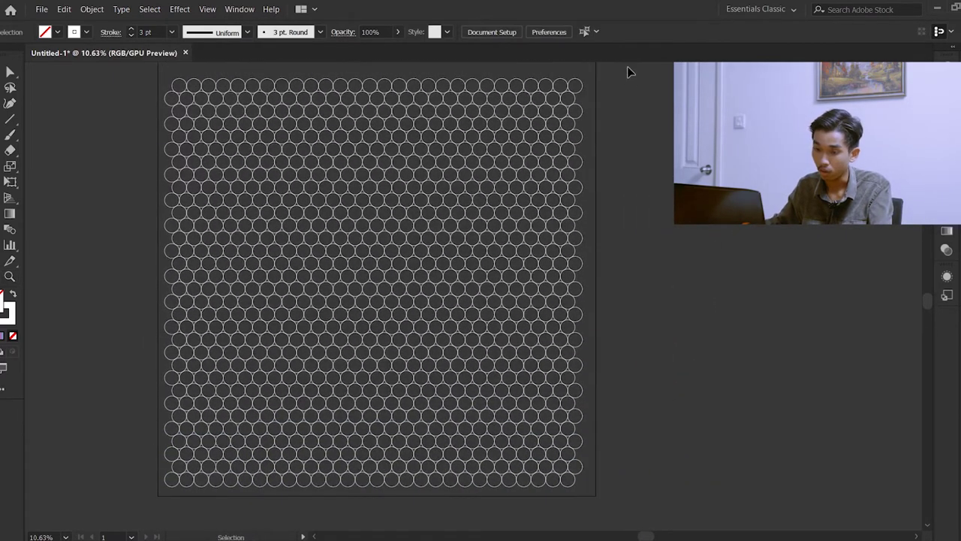
Select the entire circle grid with the Selection tool so its bounding box shows
drag(113, 496, 493, 386)
key(a)
scroll(521, 380, up, 1)
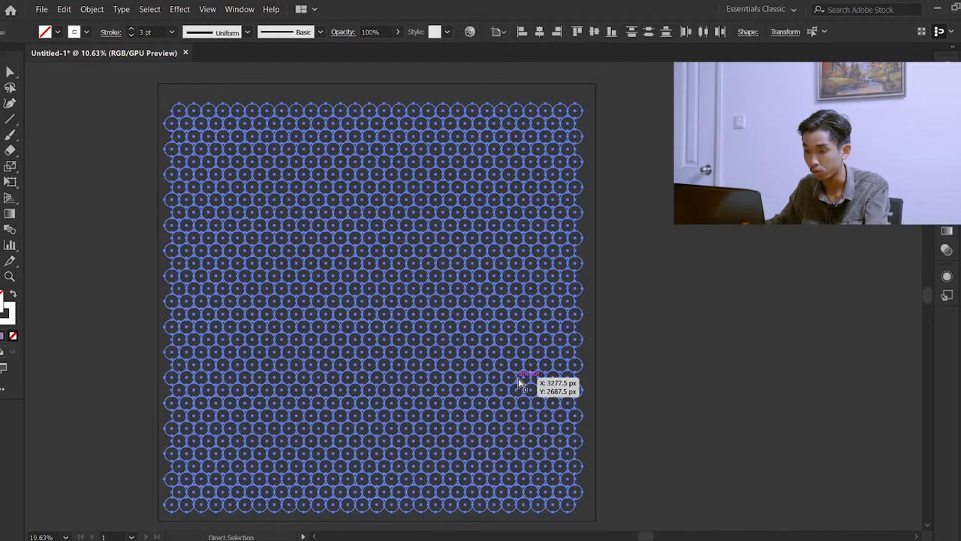
key(v)
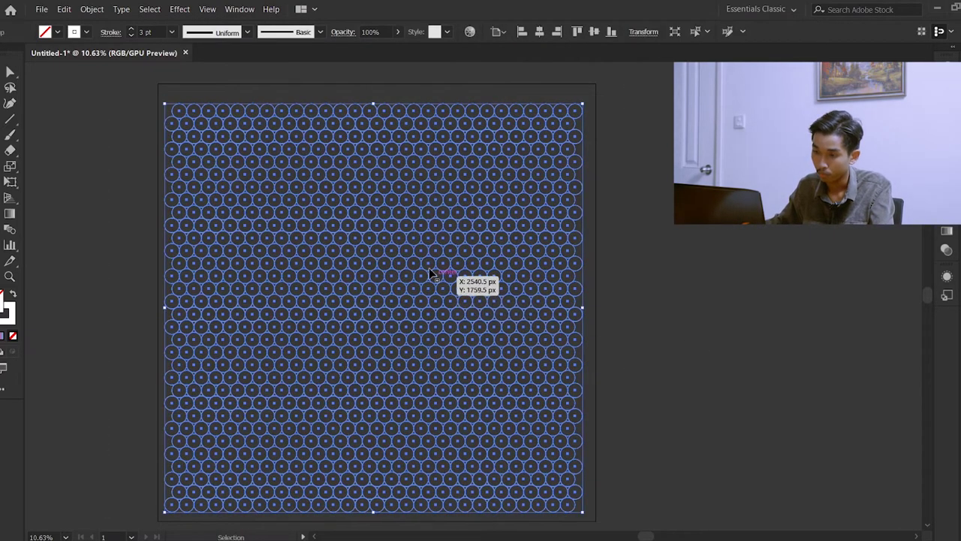
scroll(466, 323, up, 1)
click(734, 290)
key(ctrl+a)
key(z)
scroll(414, 320, up, 1)
key(v)
click(650, 269)
click(278, 343)
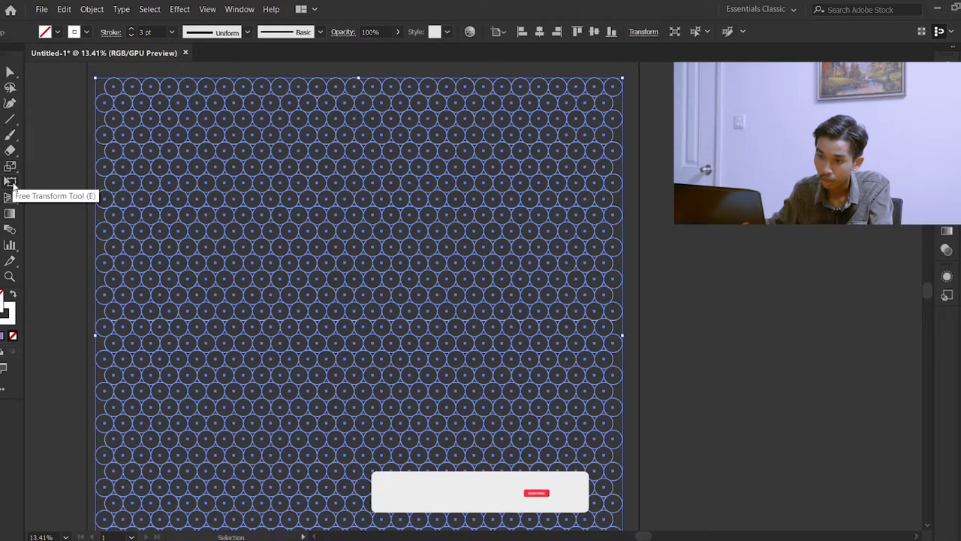
Pick Free Transform's Perspective Distort option and fit the artboard in the window
click(11, 184)
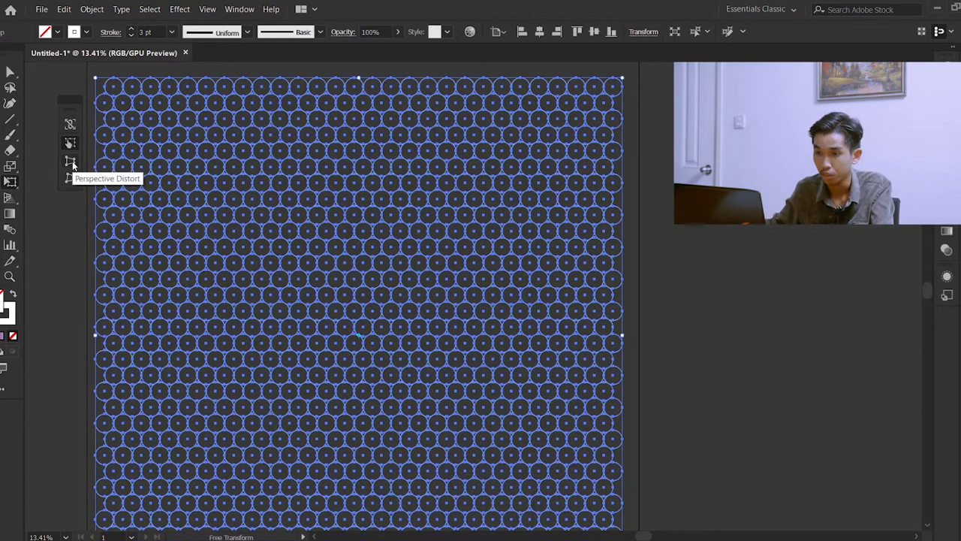
click(72, 161)
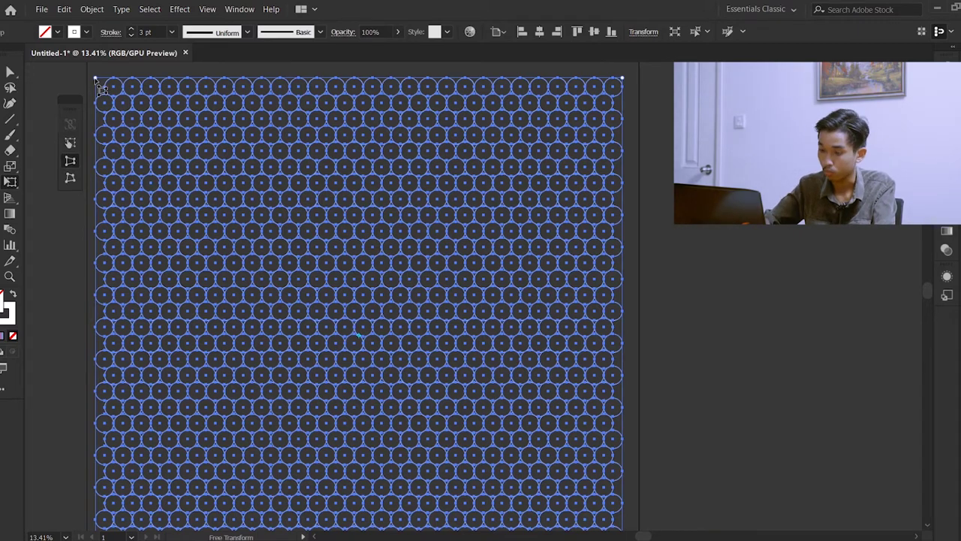
key(v)
key(ctrl+0)
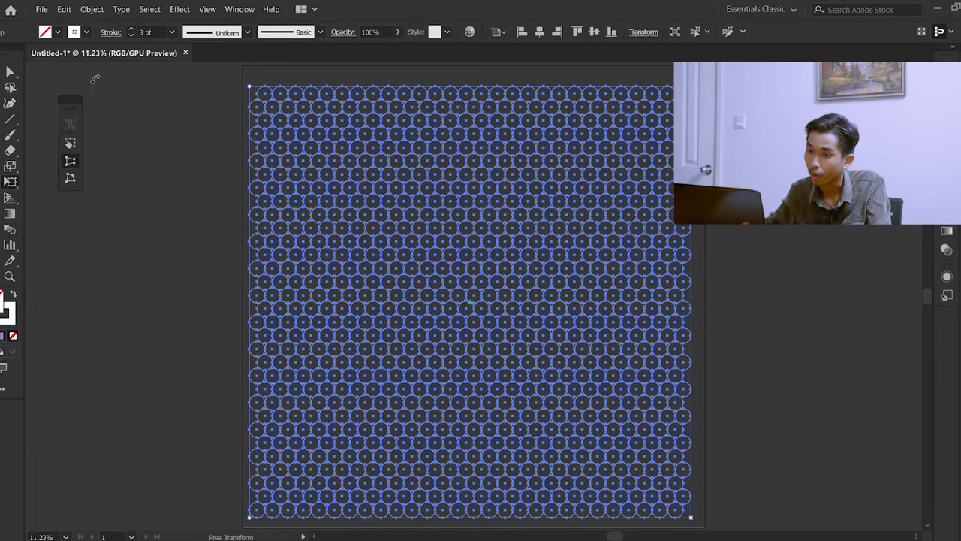
key(e)
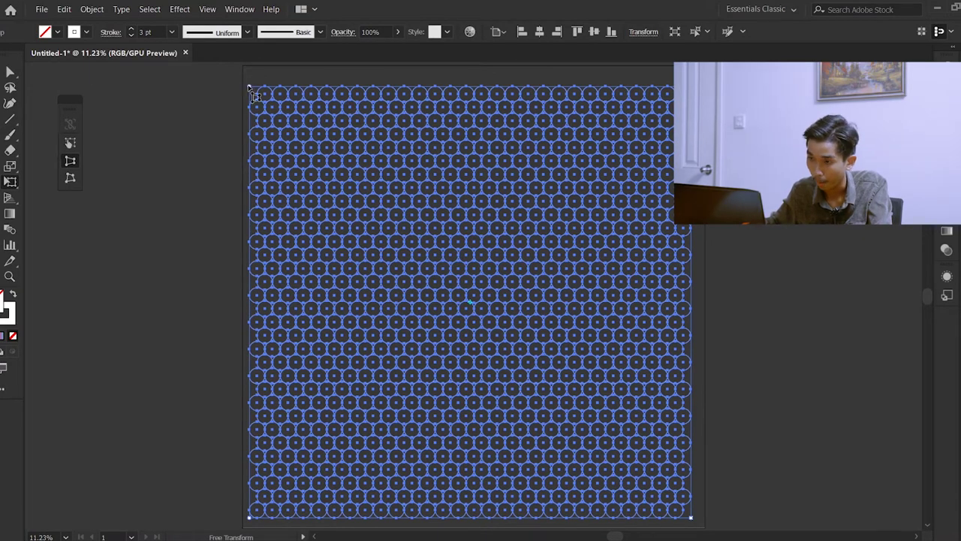
Pull a top corner inward and squash the top edge down into a receding plane
mouse_move(249, 87)
mouse_down()
mouse_move(329, 96)
mouse_move(377, 119)
mouse_up()
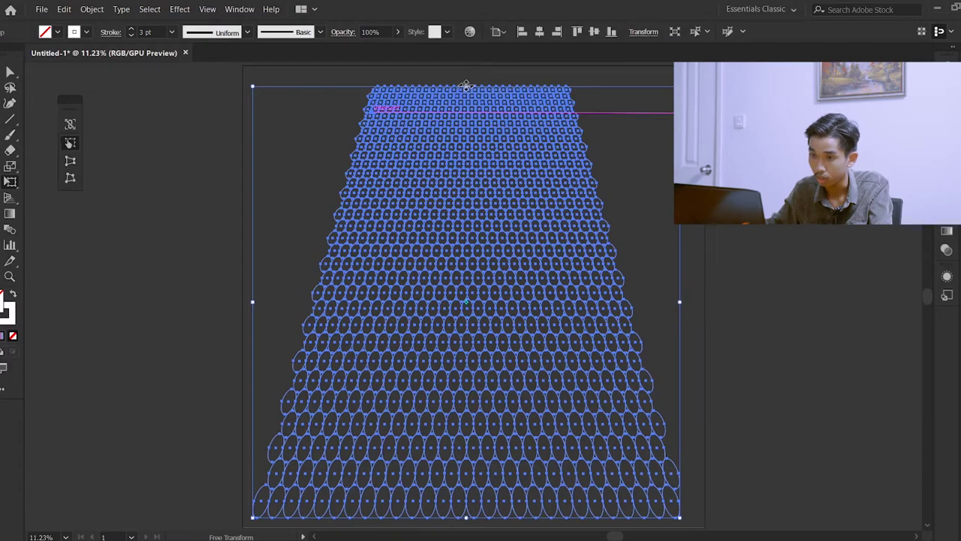
drag(466, 85, 449, 403)
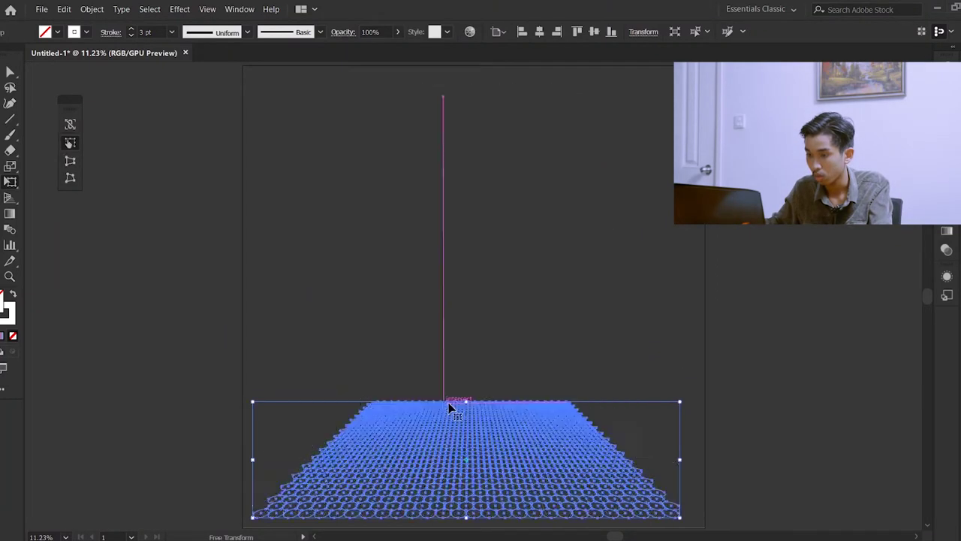
click(641, 302)
Move the flattened grid up to the middle of the artboard
key(v)
click(361, 510)
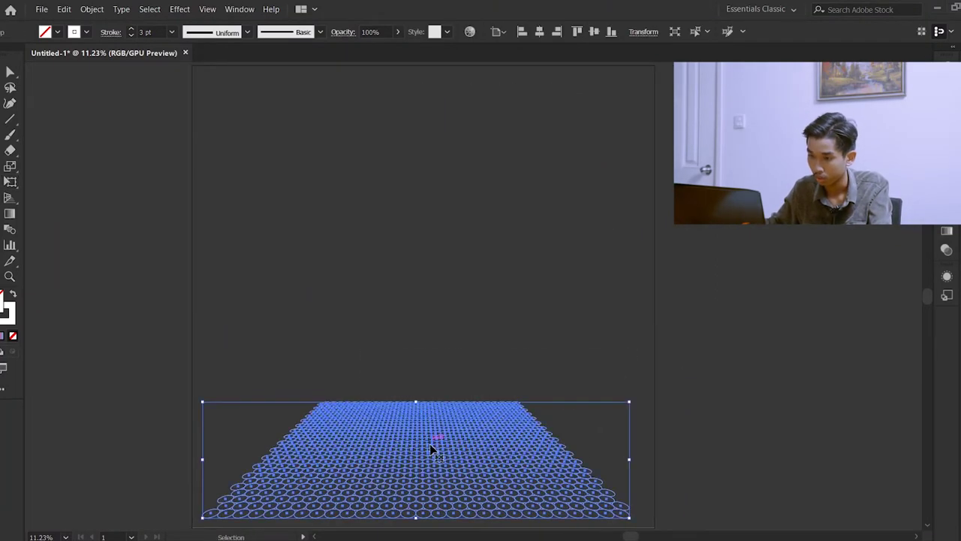
drag(433, 448, 433, 282)
click(674, 323)
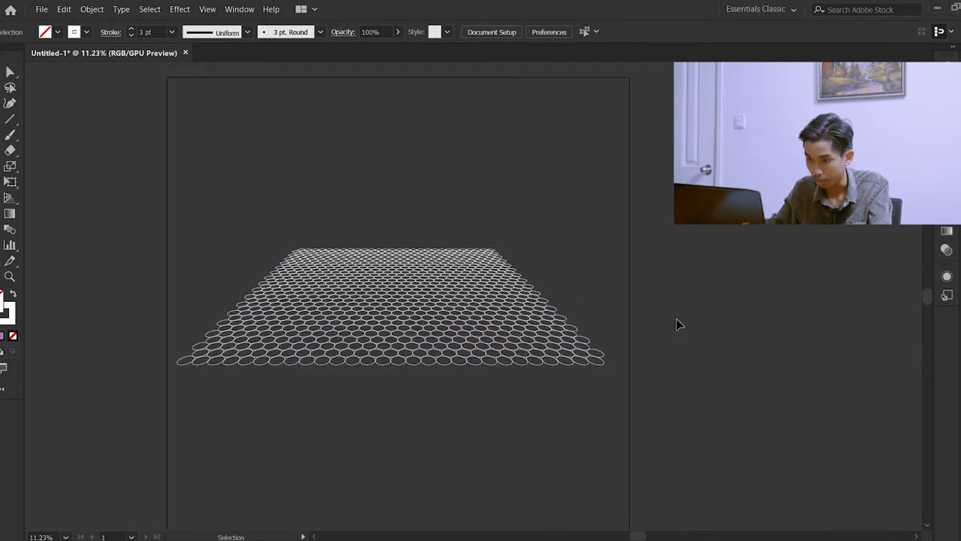
Reselect the whole perspective grid and open Object > Envelope Distort
mouse_move(316, 403)
mouse_down()
mouse_move(604, 384)
mouse_move(680, 443)
mouse_up()
click(614, 415)
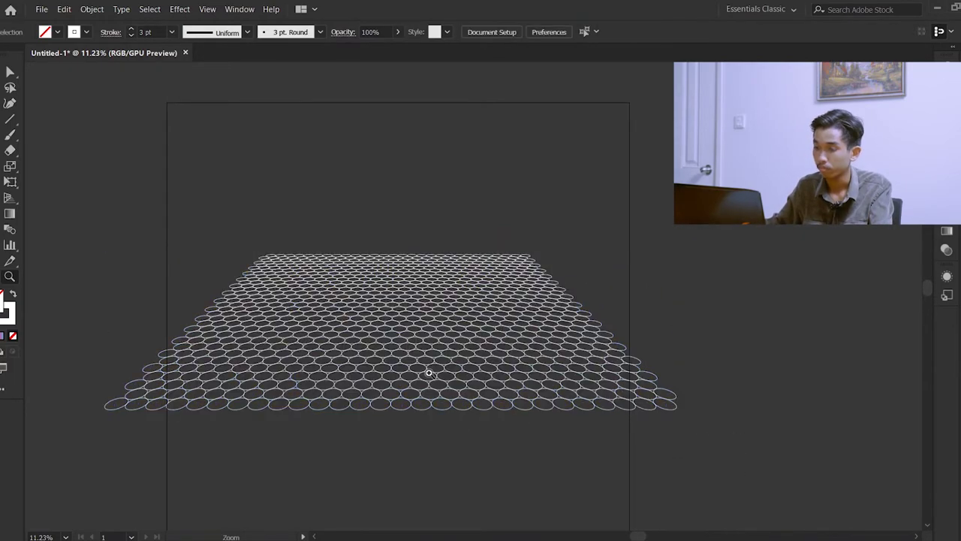
click(434, 347)
key(ctrl+a)
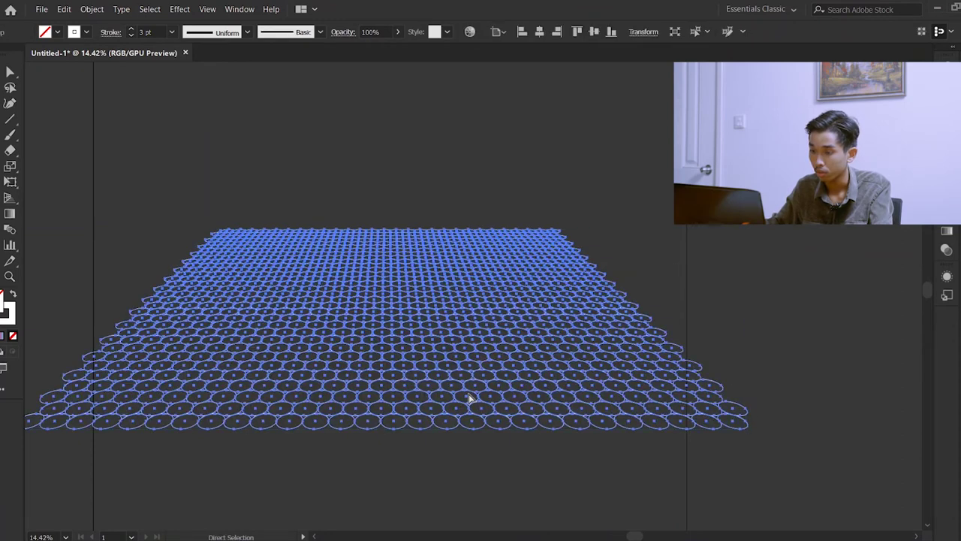
key(a)
key(v)
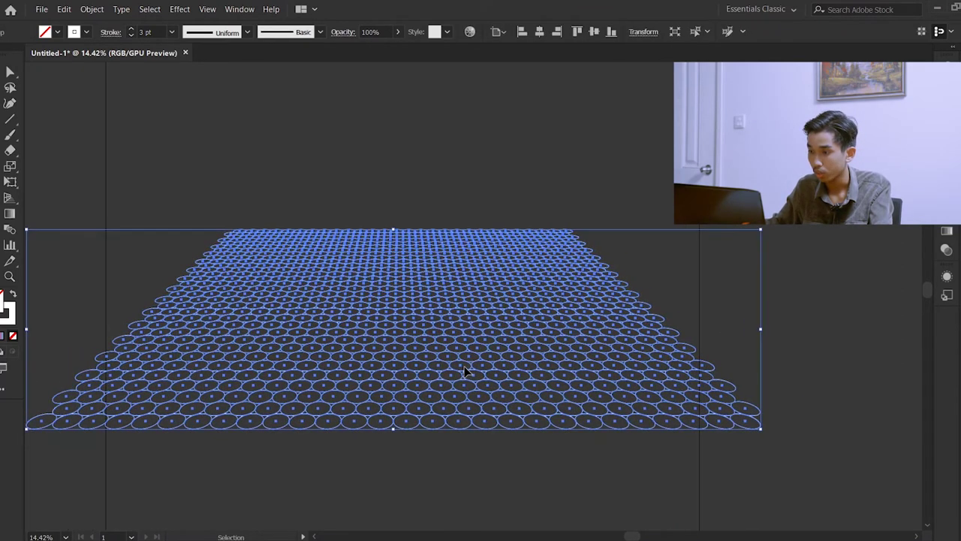
click(774, 263)
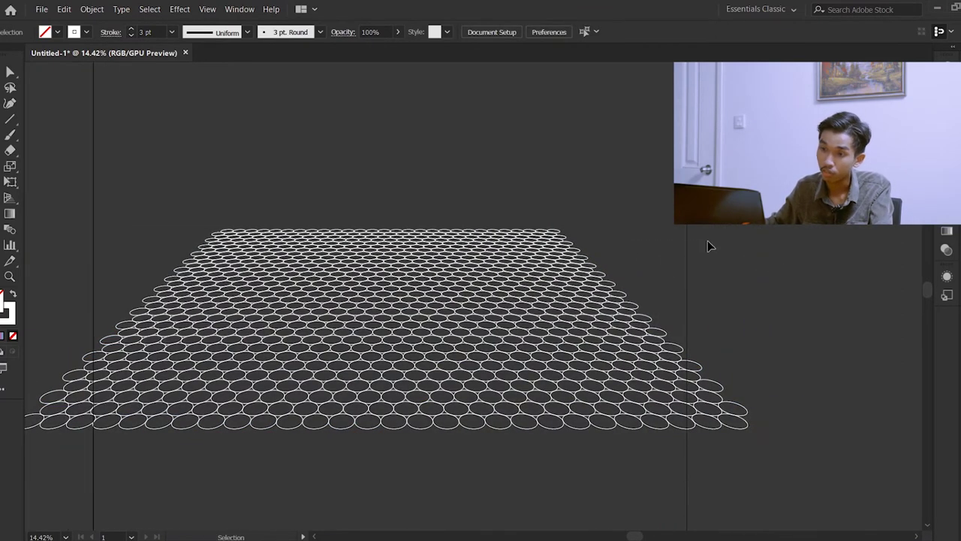
click(223, 420)
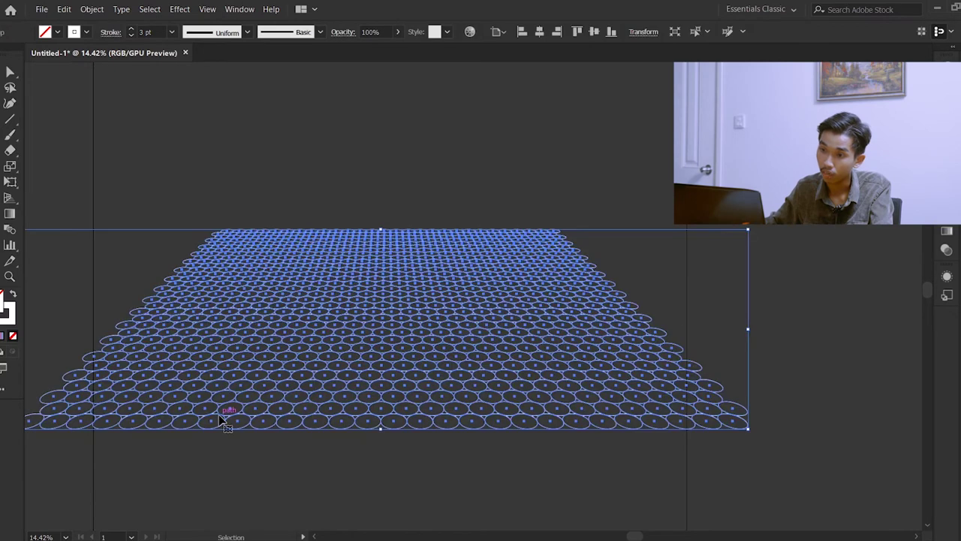
click(94, 11)
mouse_move(124, 319)
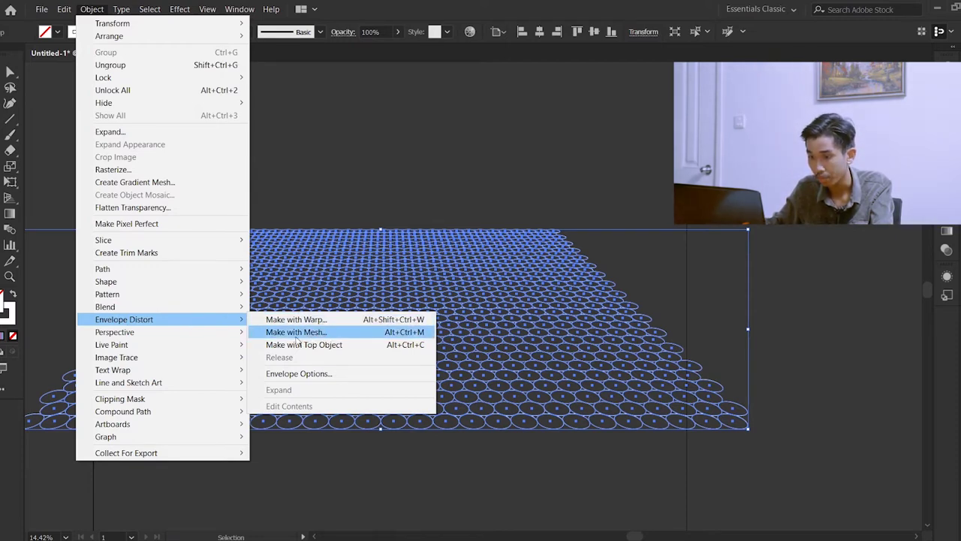
Apply Make with Mesh with Preview on, 8 rows and 8 columns
click(343, 335)
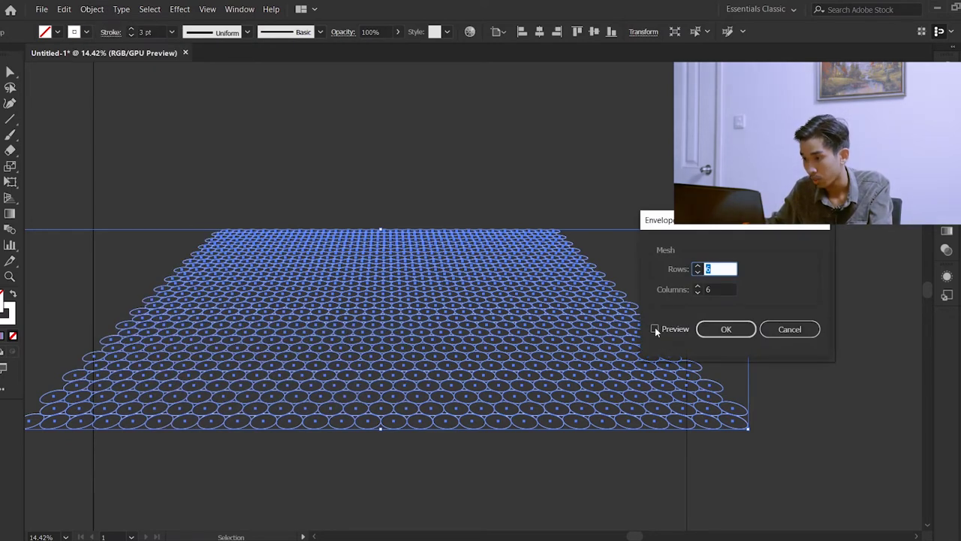
click(655, 329)
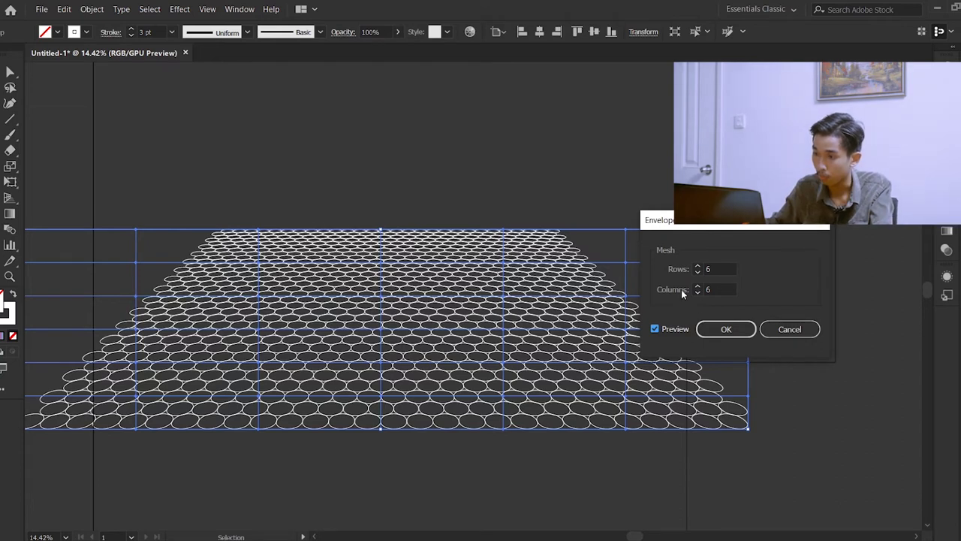
double_click(717, 270)
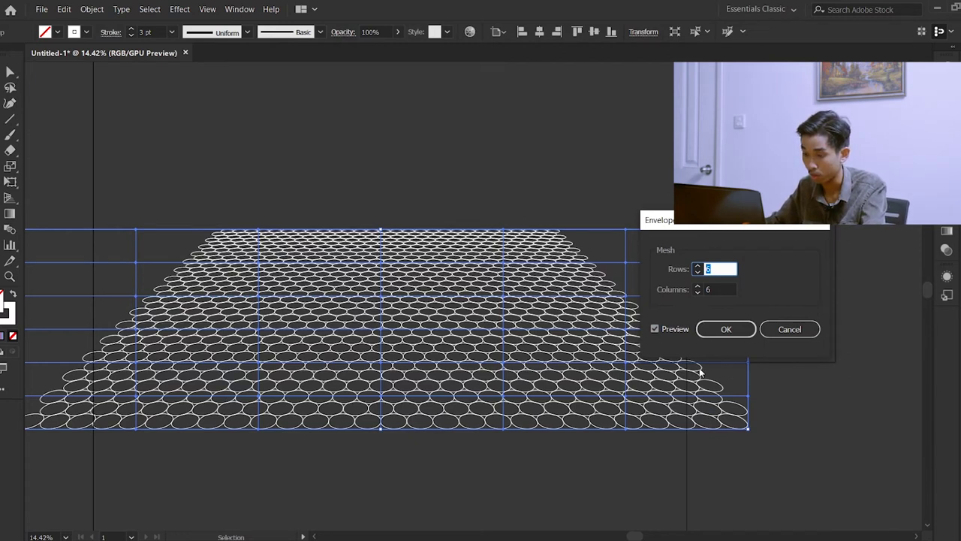
text(78)
key(Tab)
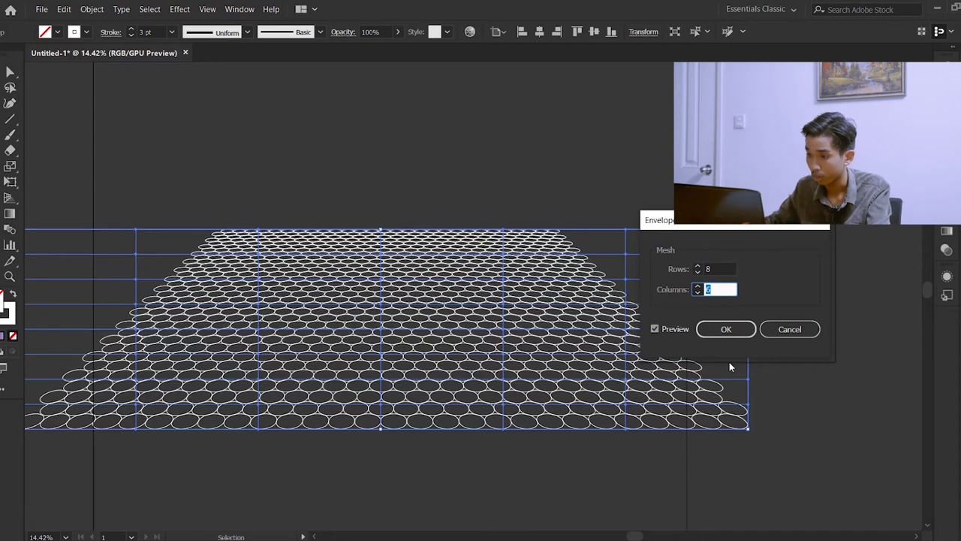
text(8)
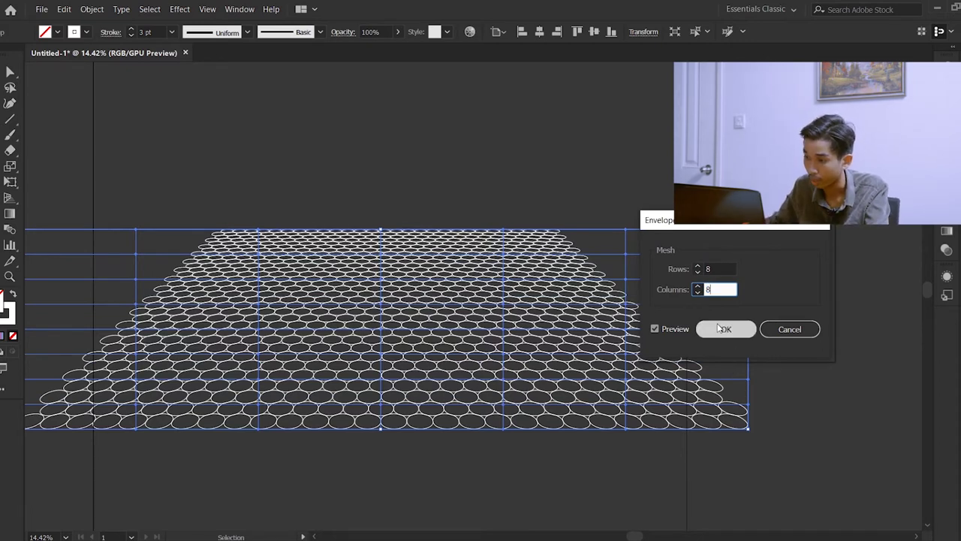
click(723, 328)
click(759, 311)
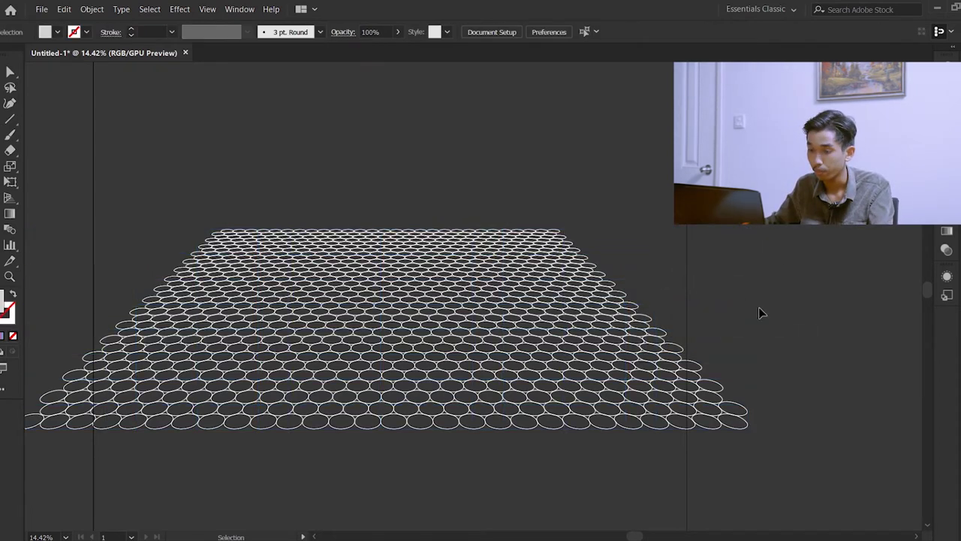
Zoom in and select the enveloped circle grid for mesh-point editing
key(z)
click(477, 358)
key(v)
click(493, 363)
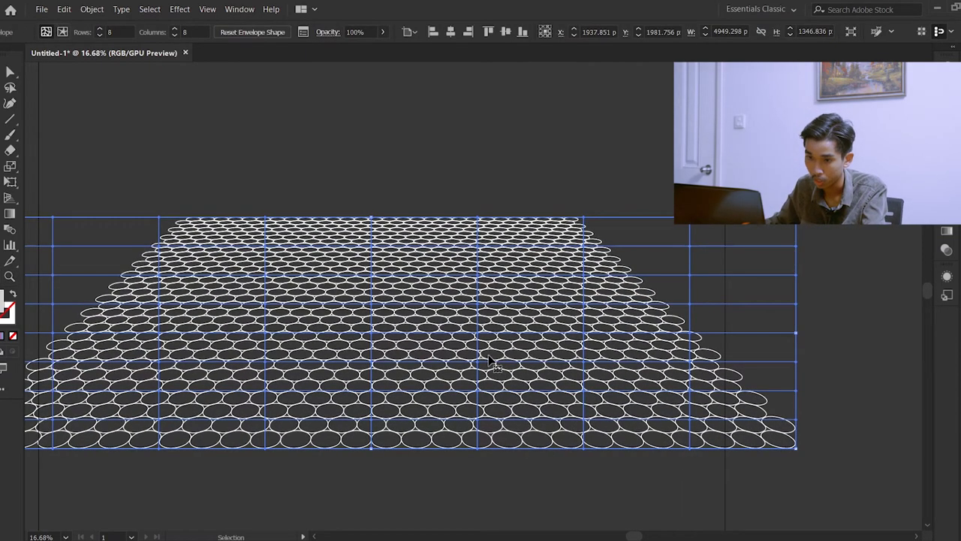
key(u)
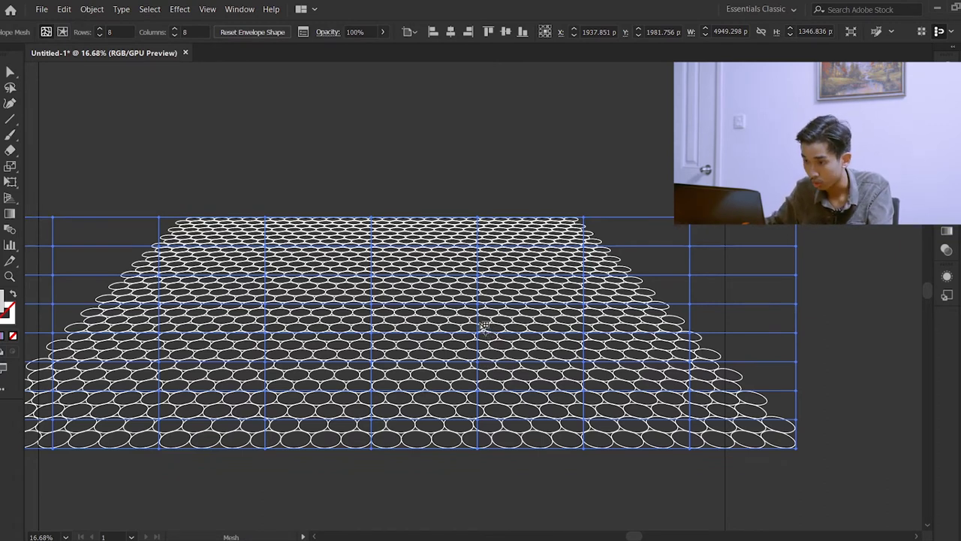
click(478, 276)
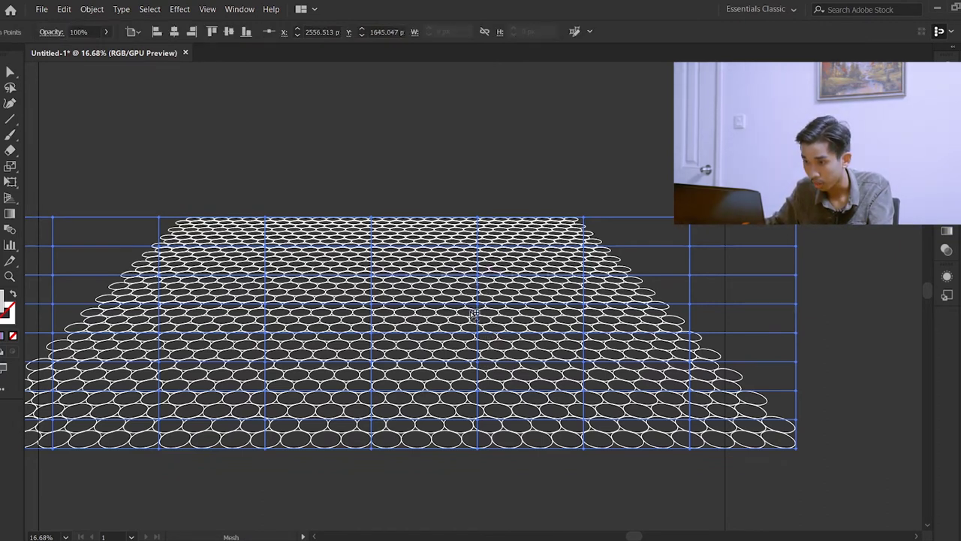
click(478, 281)
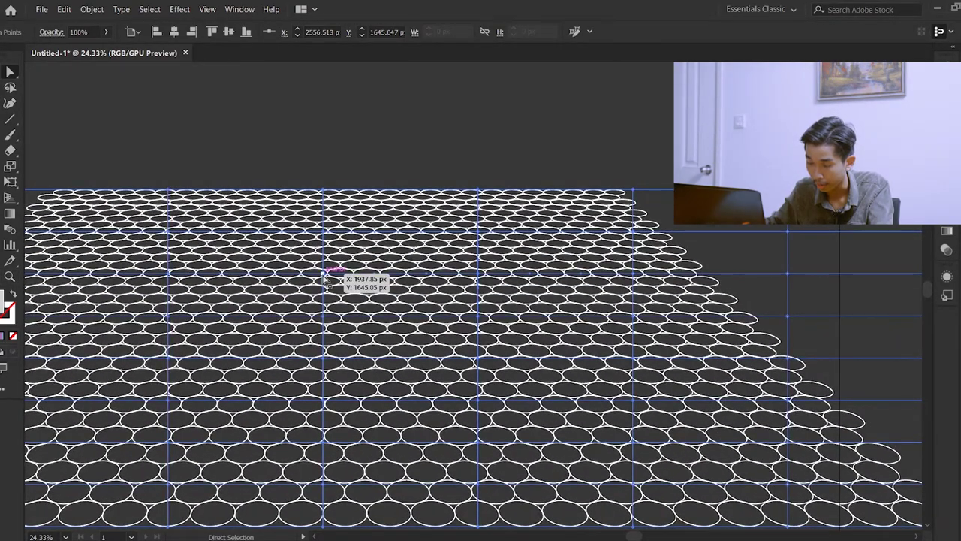
Drag several middle-row mesh anchors downward to dent the circle grid
drag(325, 275, 325, 287)
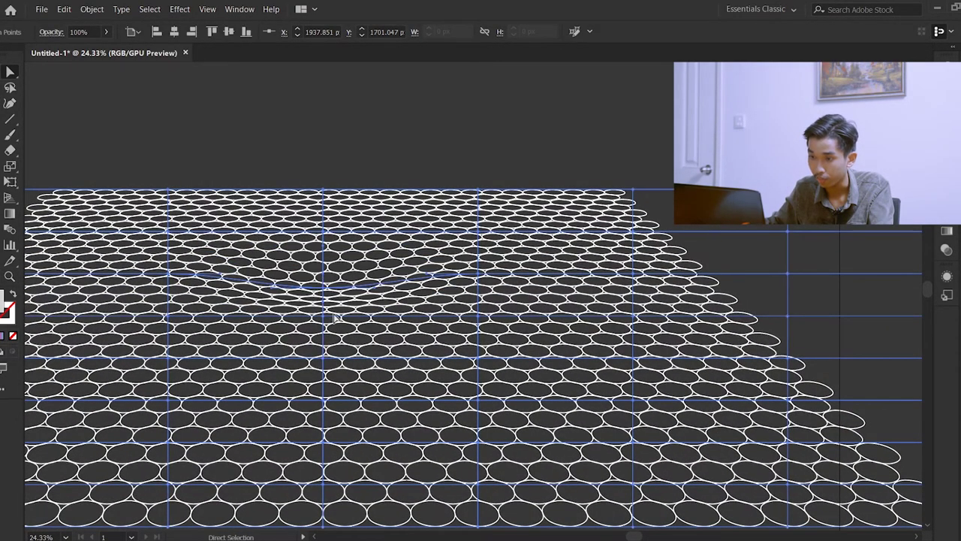
scroll(336, 288, down, 2)
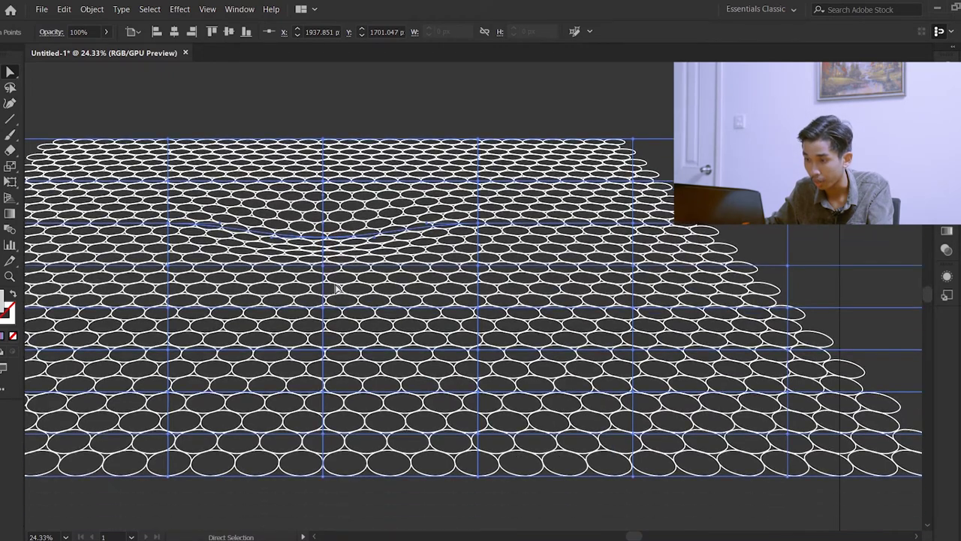
click(479, 267)
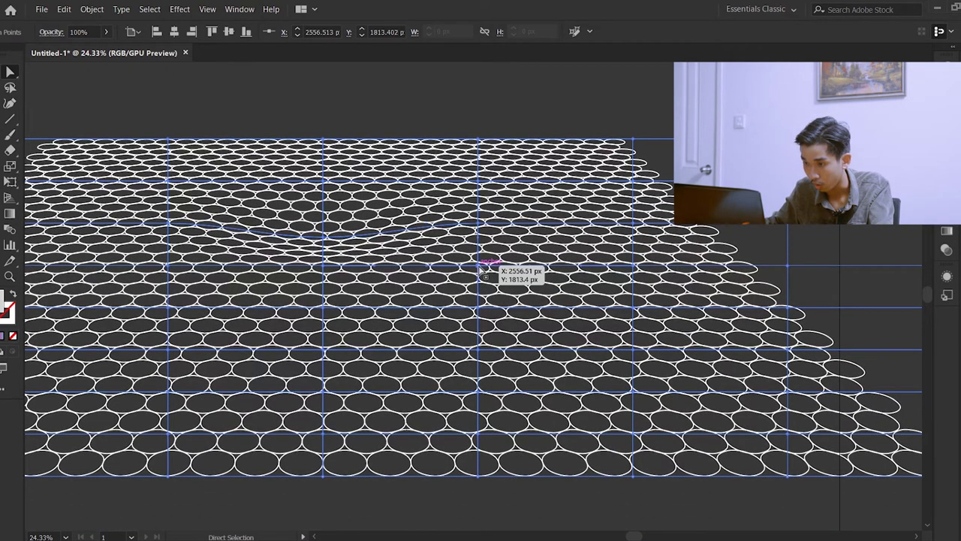
drag(479, 267, 479, 284)
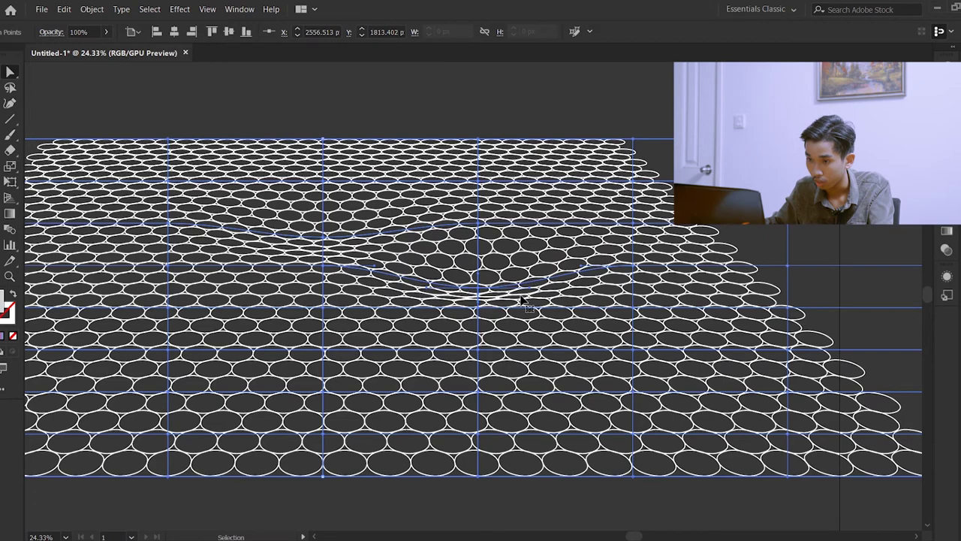
scroll(524, 300, left, 3)
click(284, 268)
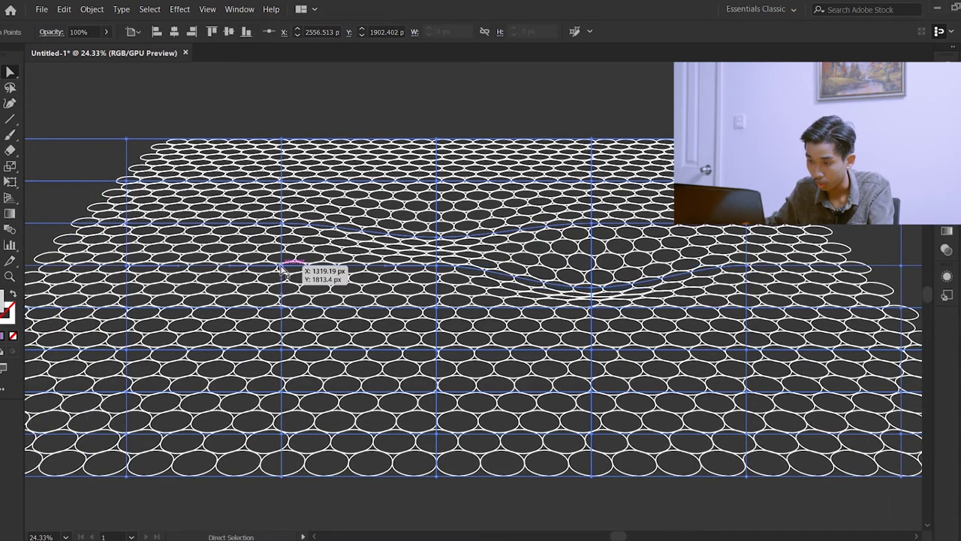
drag(284, 268, 284, 280)
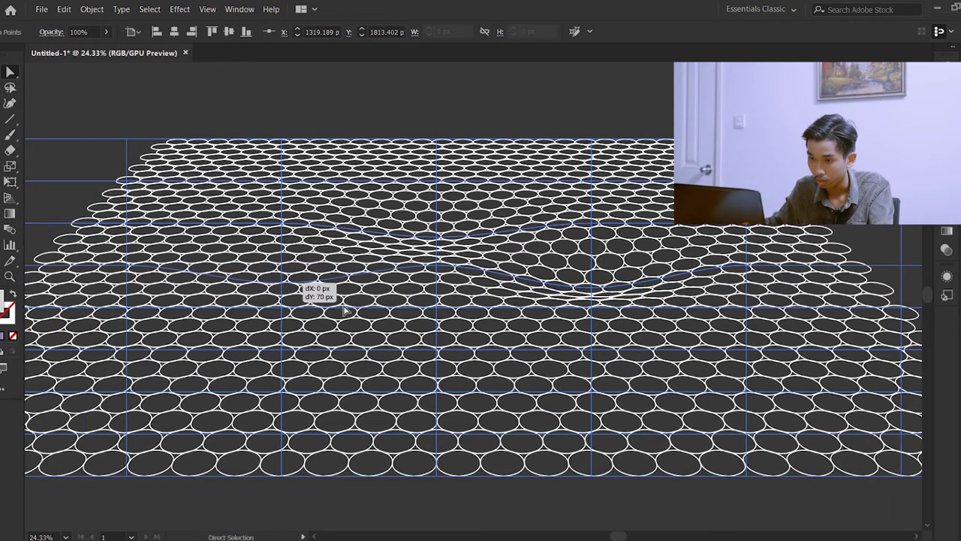
Pull the lower central mesh point down and across to bend the lower row into a wave
scroll(349, 319, down, 1)
click(126, 325)
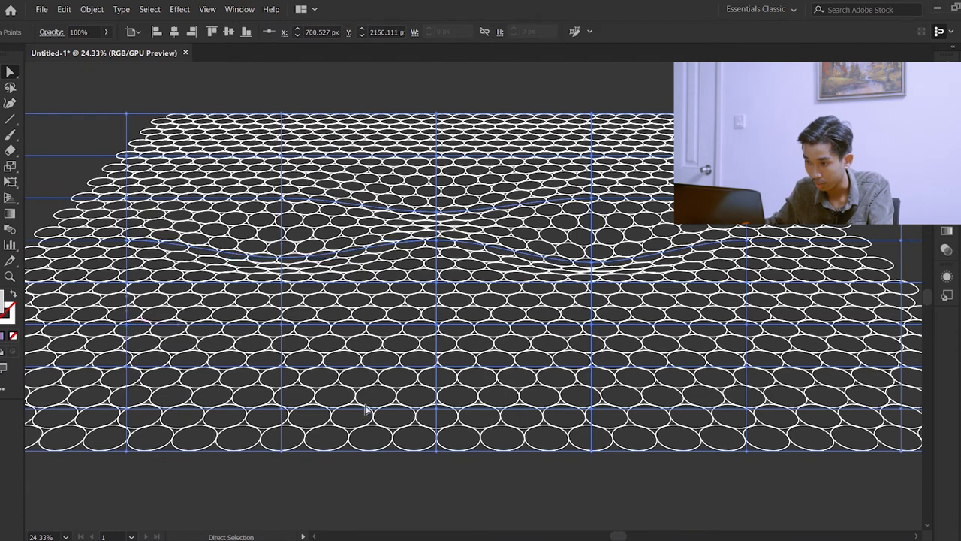
click(440, 329)
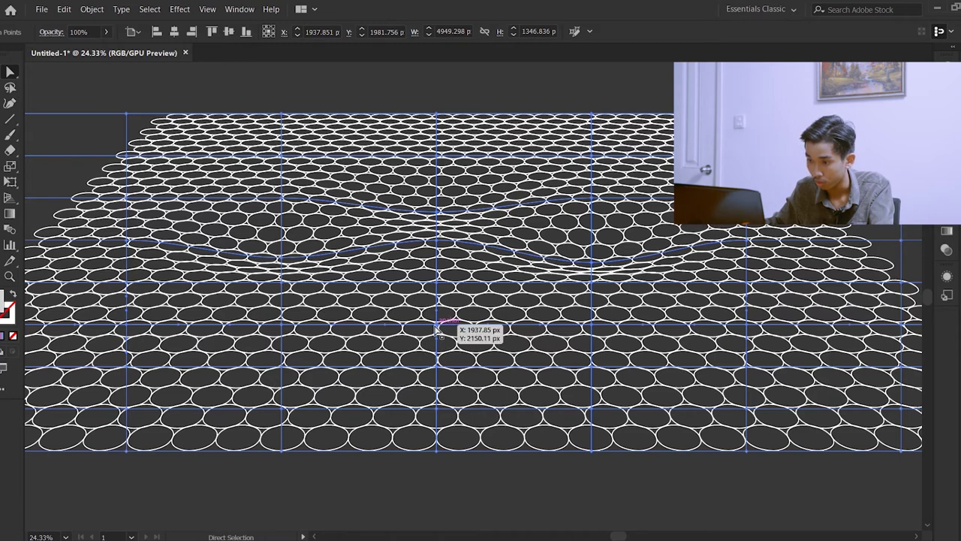
drag(440, 328, 438, 357)
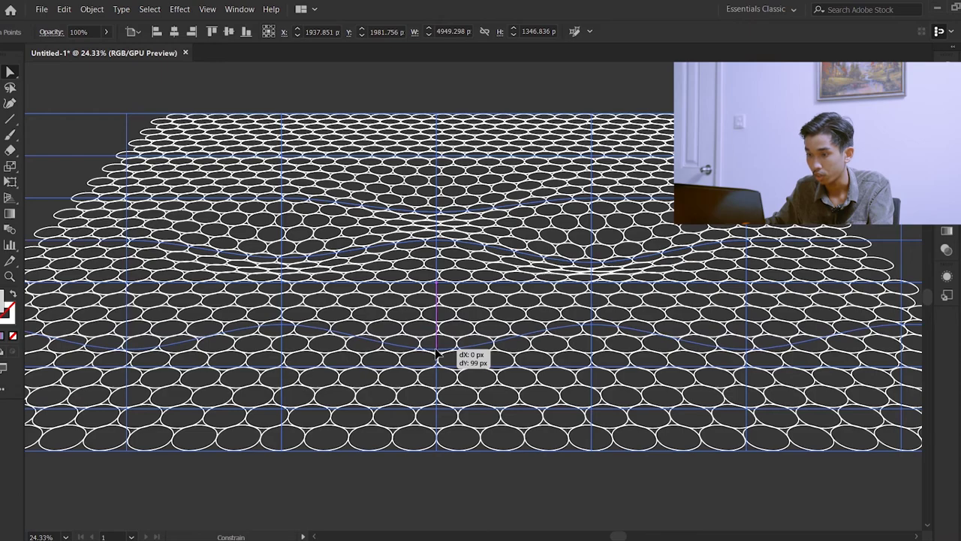
drag(437, 357, 535, 361)
Deselect the rippled circle grid by clicking empty canvas below it
click(489, 497)
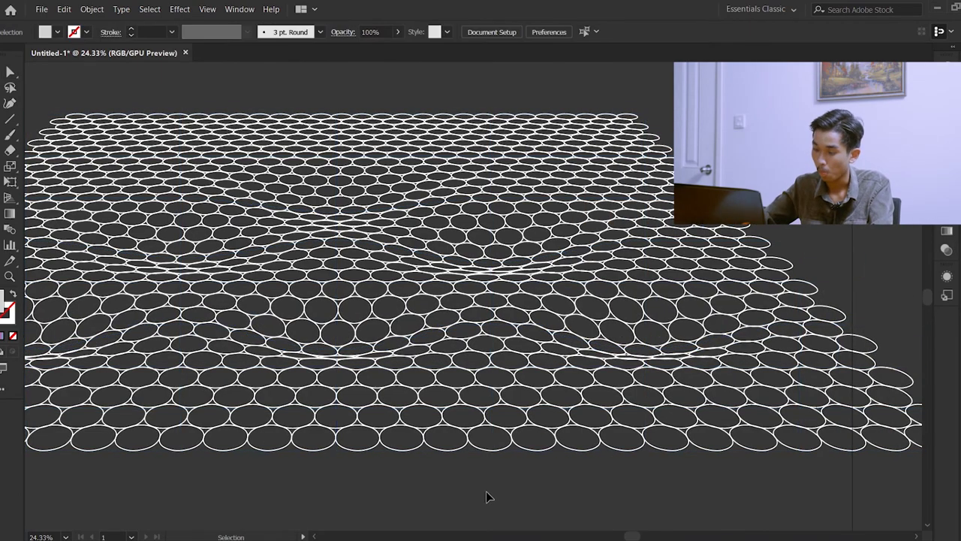